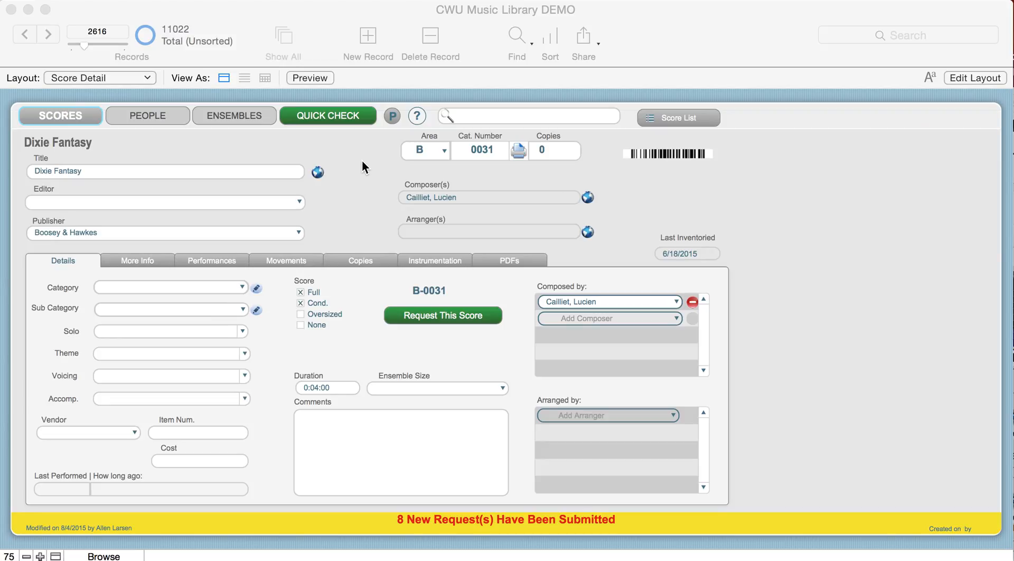
Find scores with "fantasy" in the Title field, keeping all records when asked about deletion
click(520, 30)
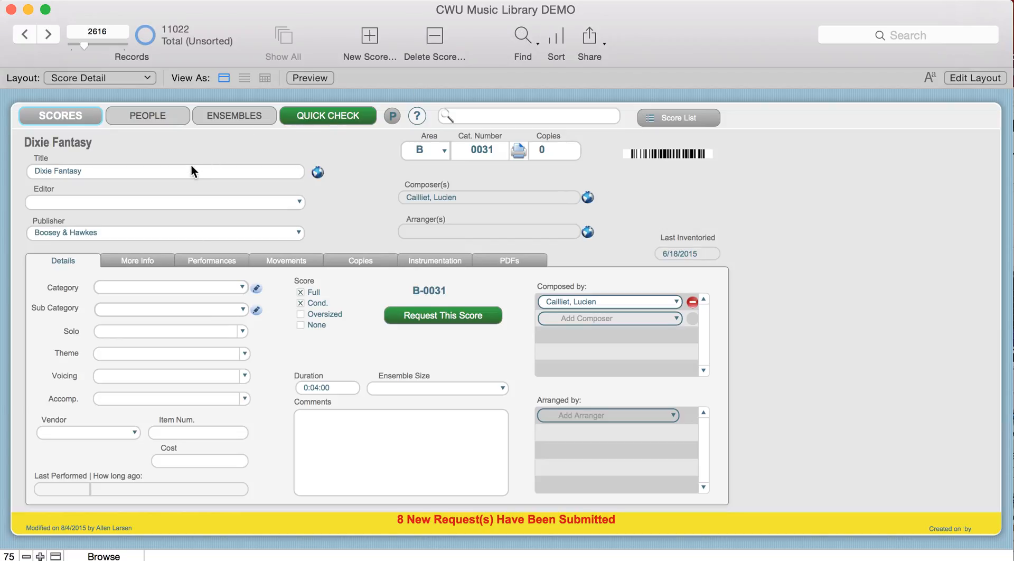
key(super+f)
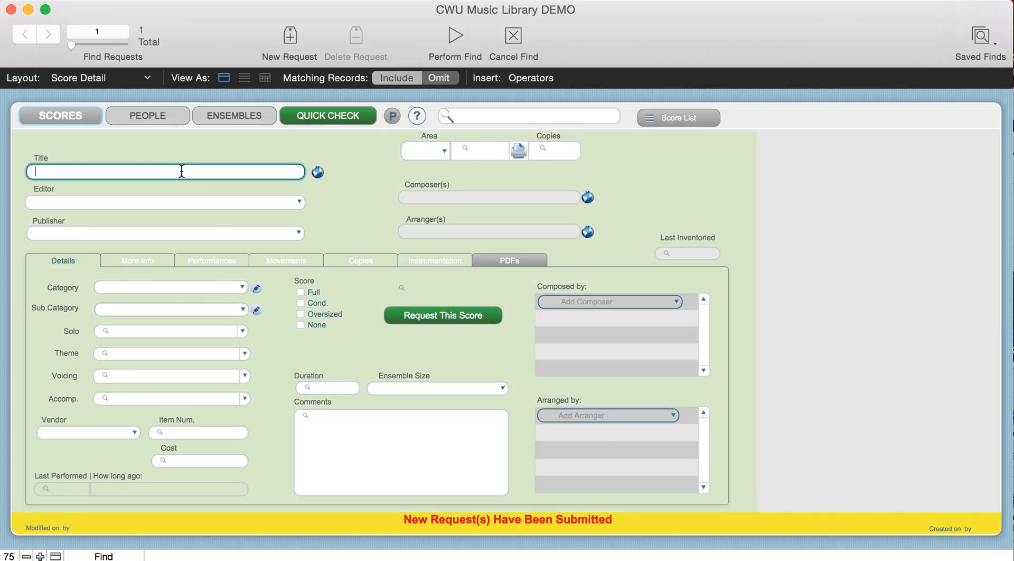
text(fantasy in Six Parts)
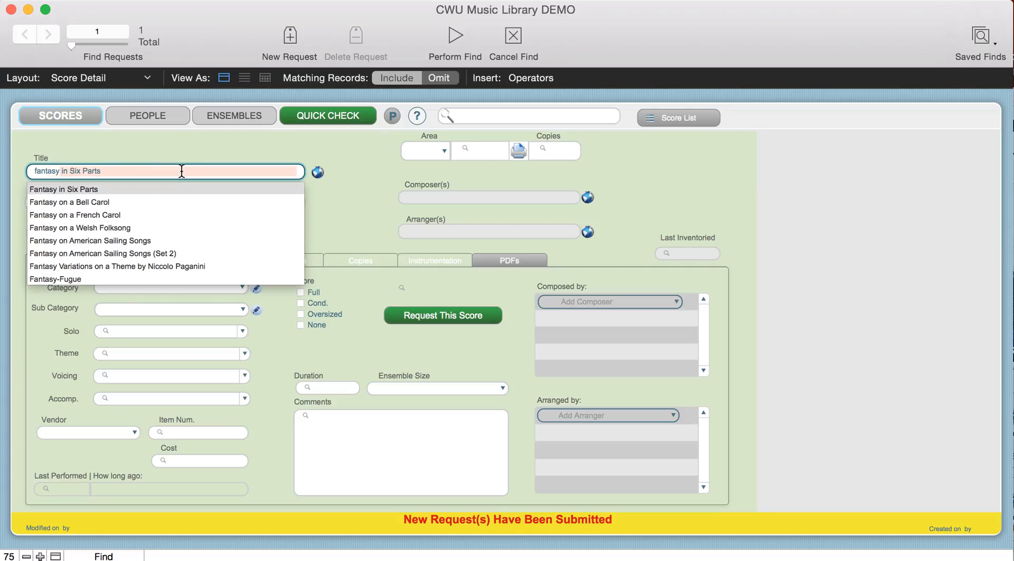
key(BackSpace)
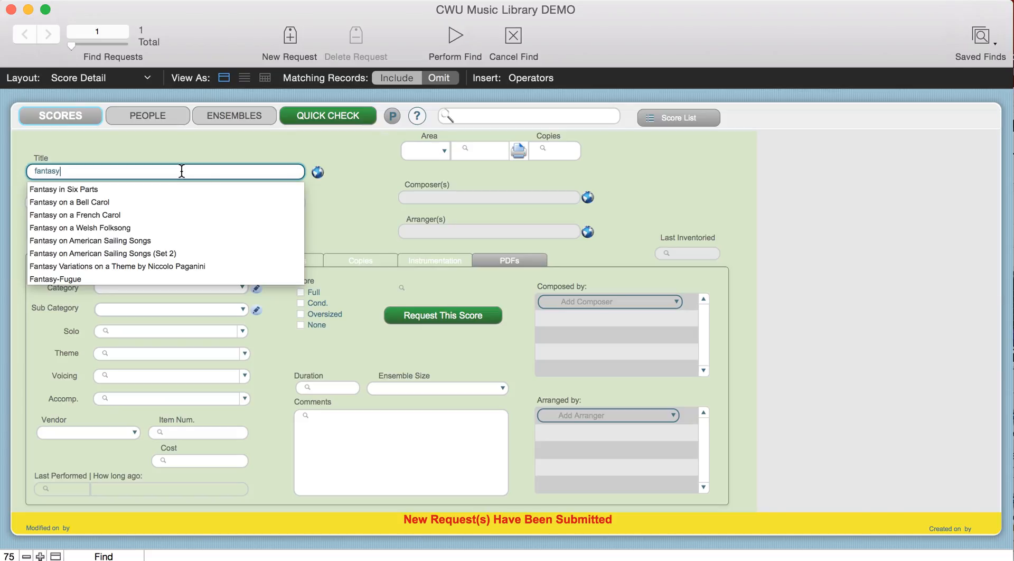
key(Return)
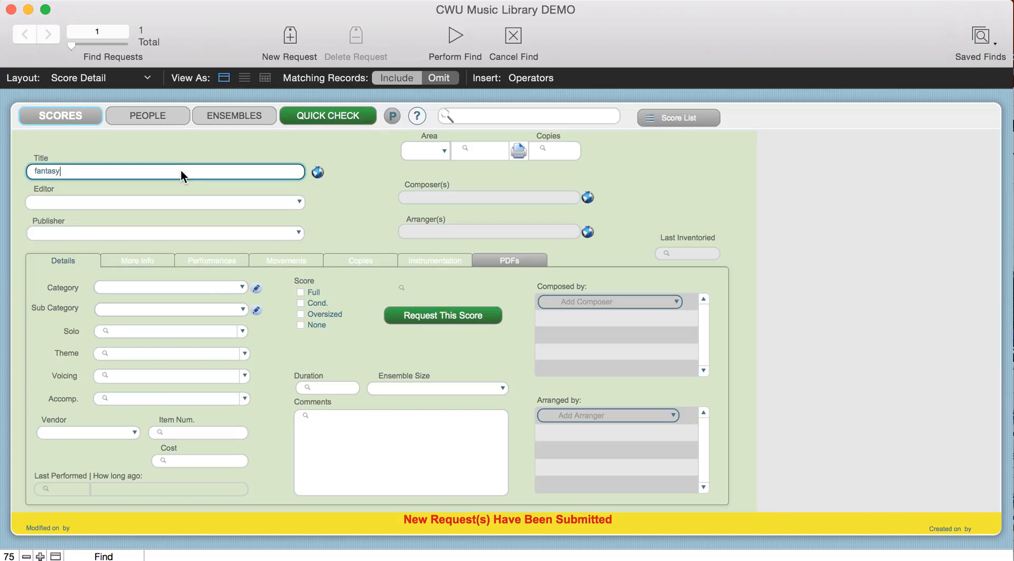
click(453, 31)
click(453, 29)
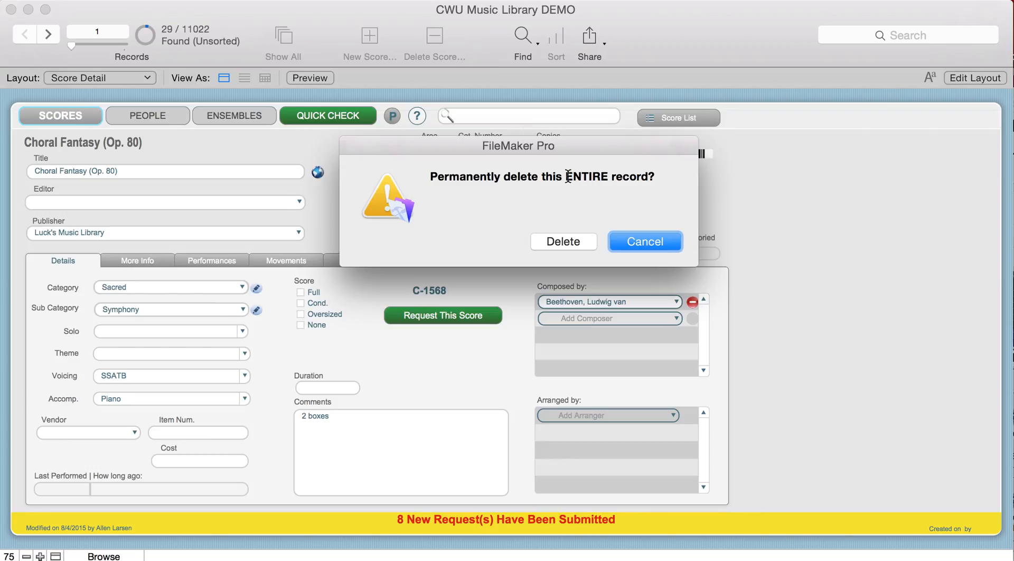
click(645, 236)
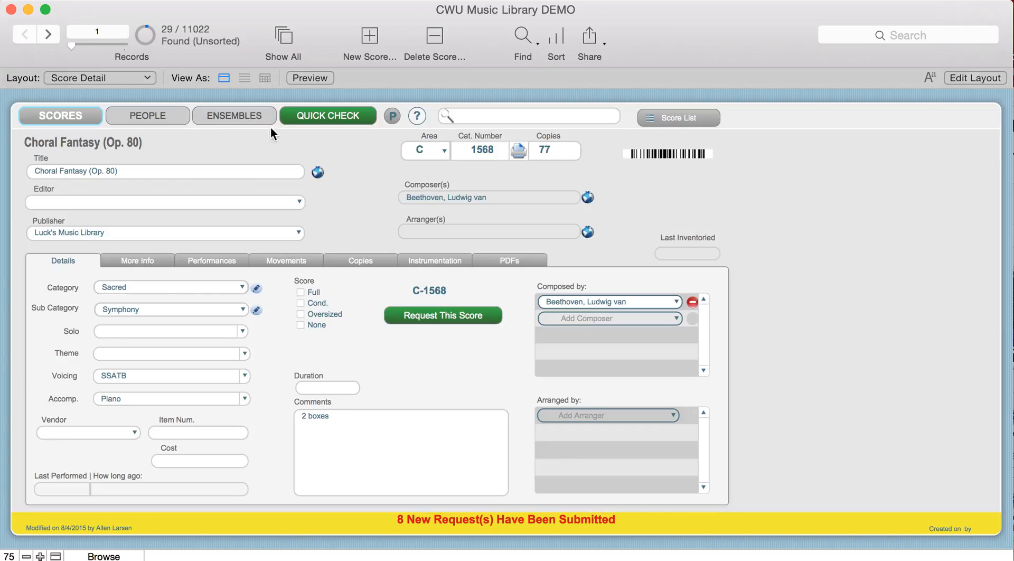
Run a quick search across the scores for "fantasy"
click(490, 113)
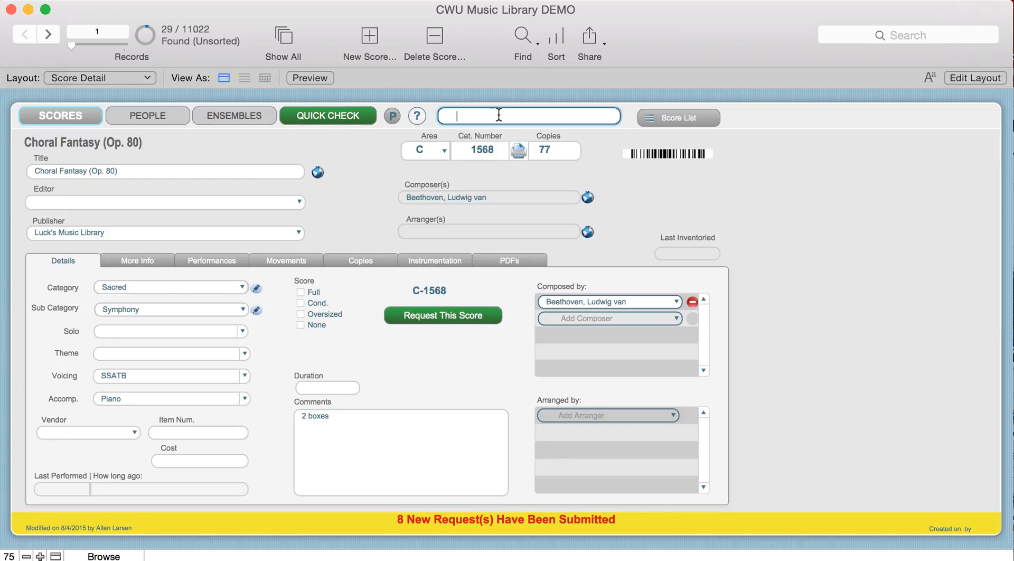
text(fantasy)
key(Return)
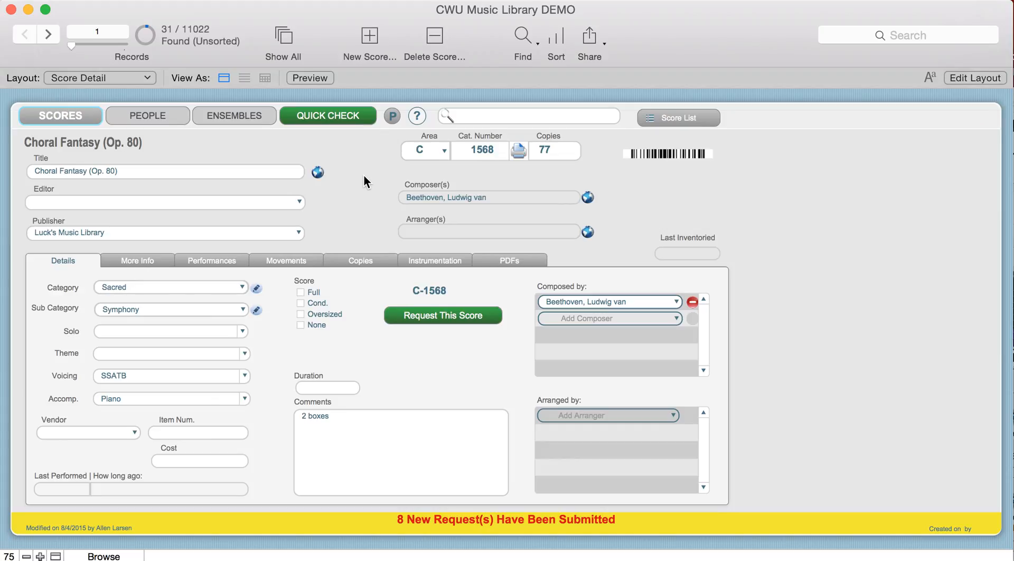
Run a quick search across the scores for "mozart"
click(475, 116)
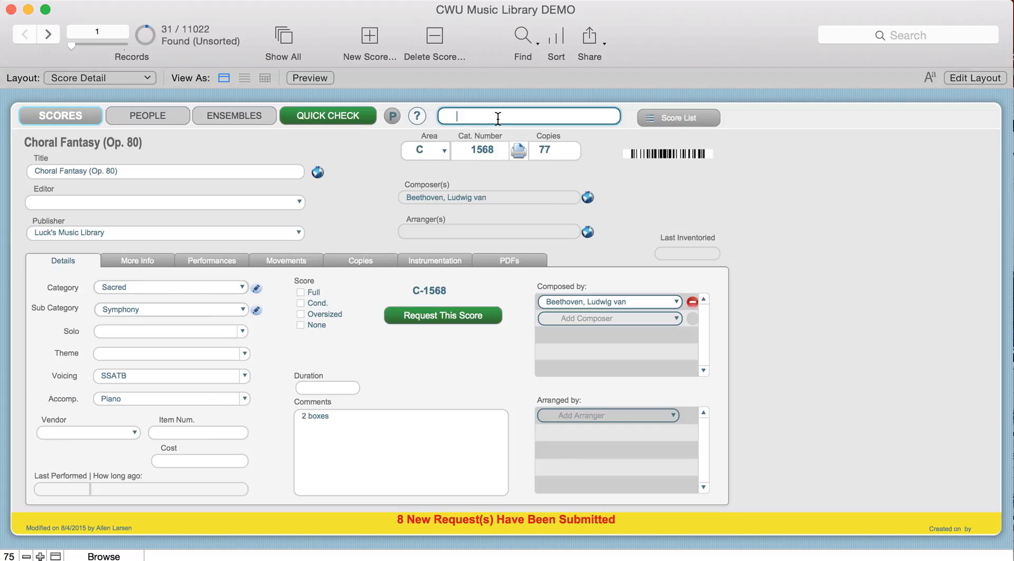
text(mozart)
key(Return)
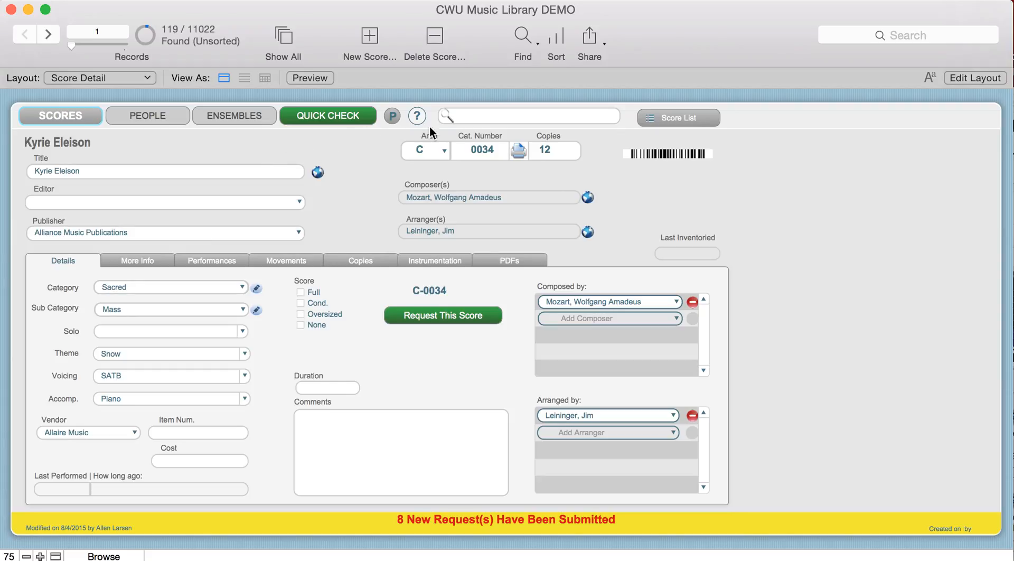
Find all scores whose Area is B Bands, leaving the Category criterion empty
click(520, 36)
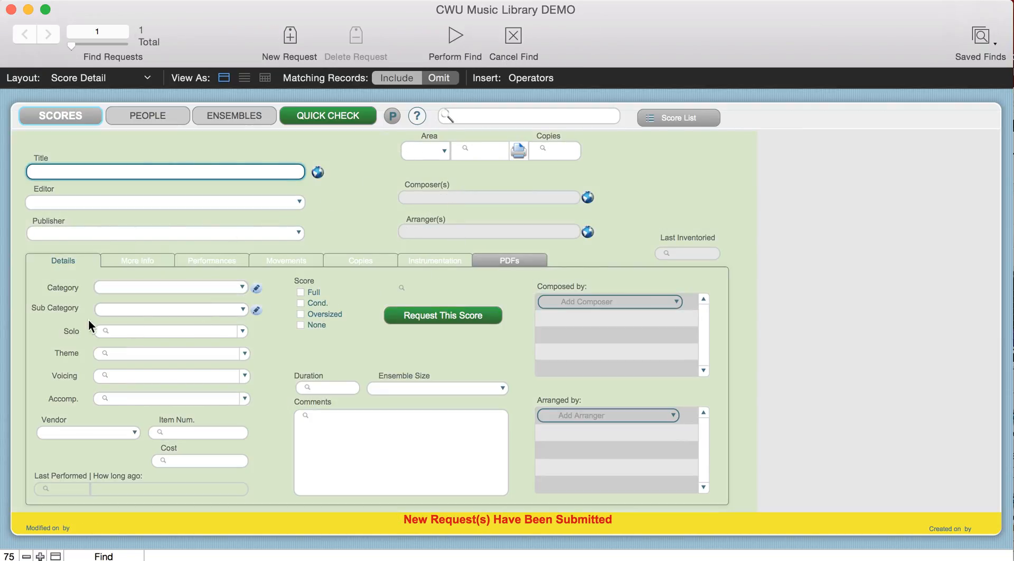
click(136, 287)
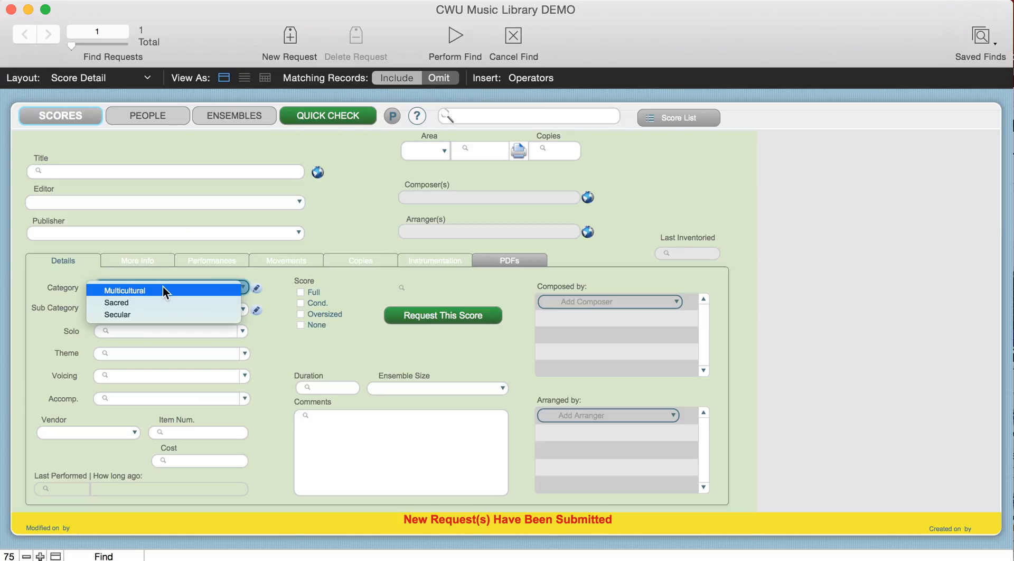
click(431, 145)
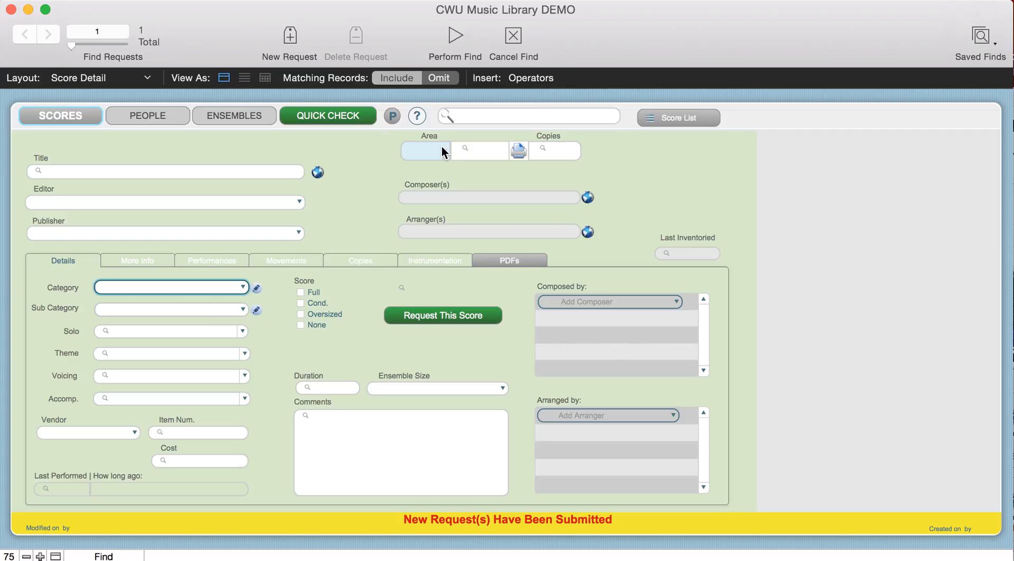
click(442, 147)
click(439, 158)
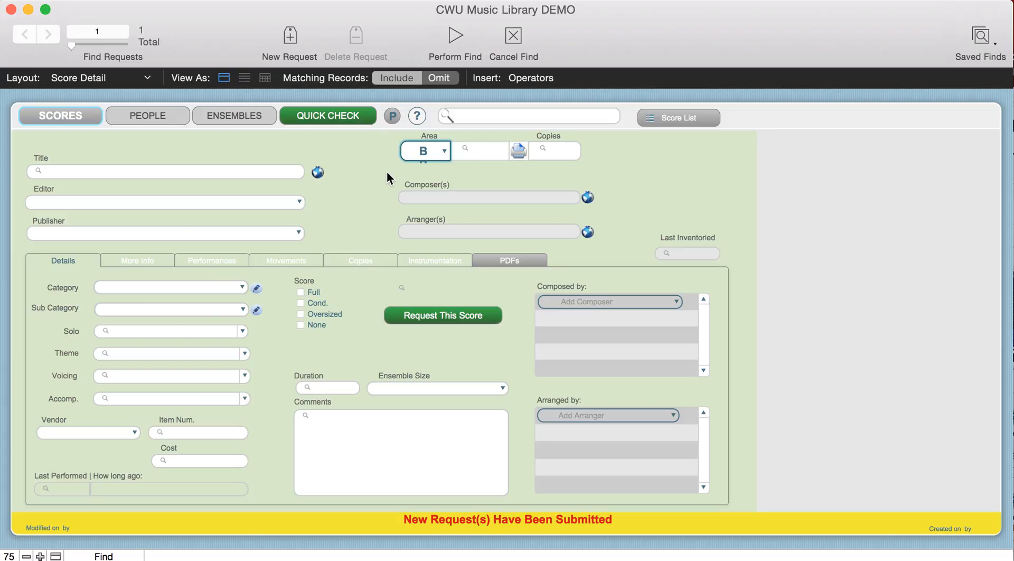
key(Return)
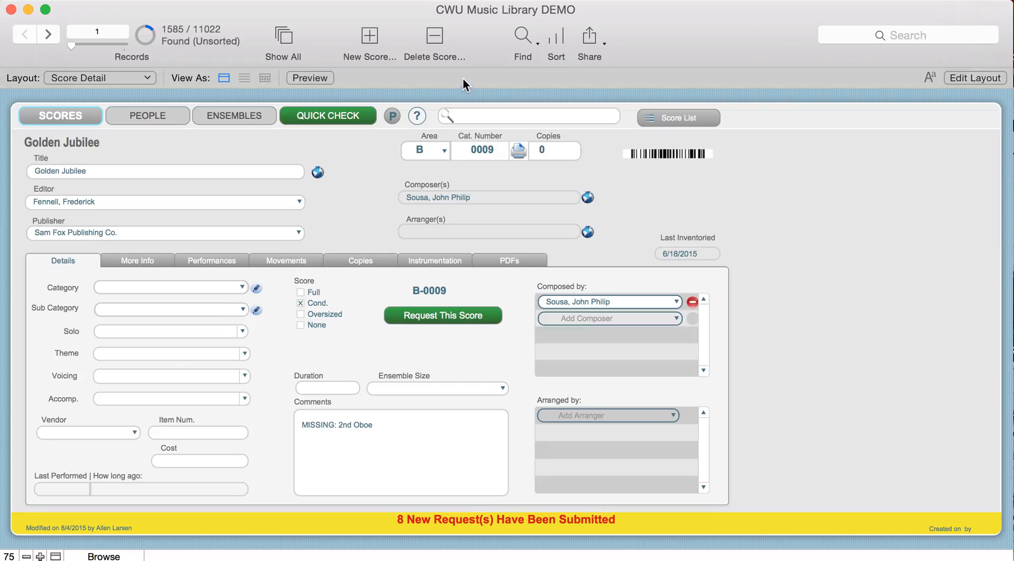
Find the scores in Area B Bands with catalogue numbers in the range 0...1000
click(520, 36)
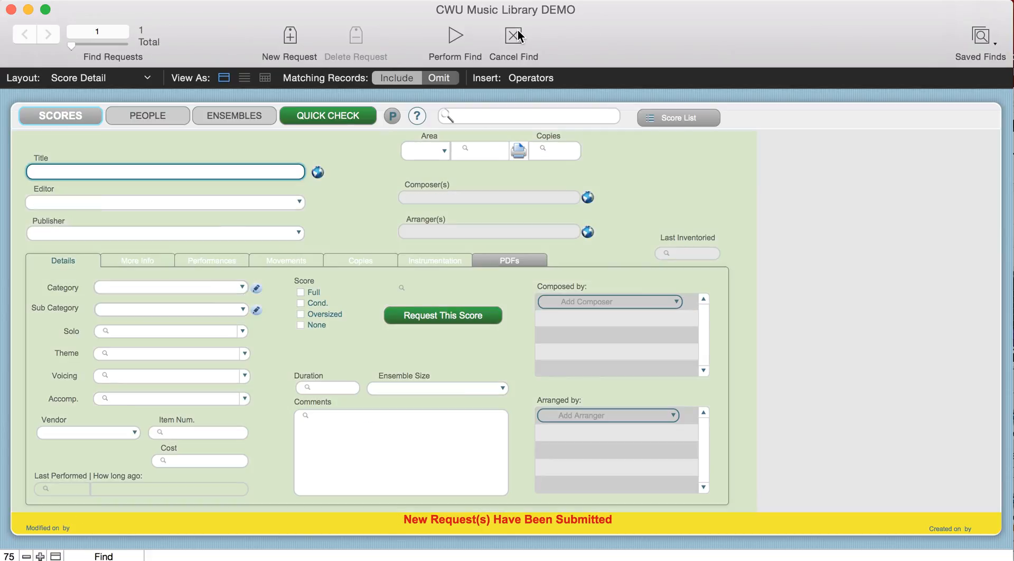
click(443, 151)
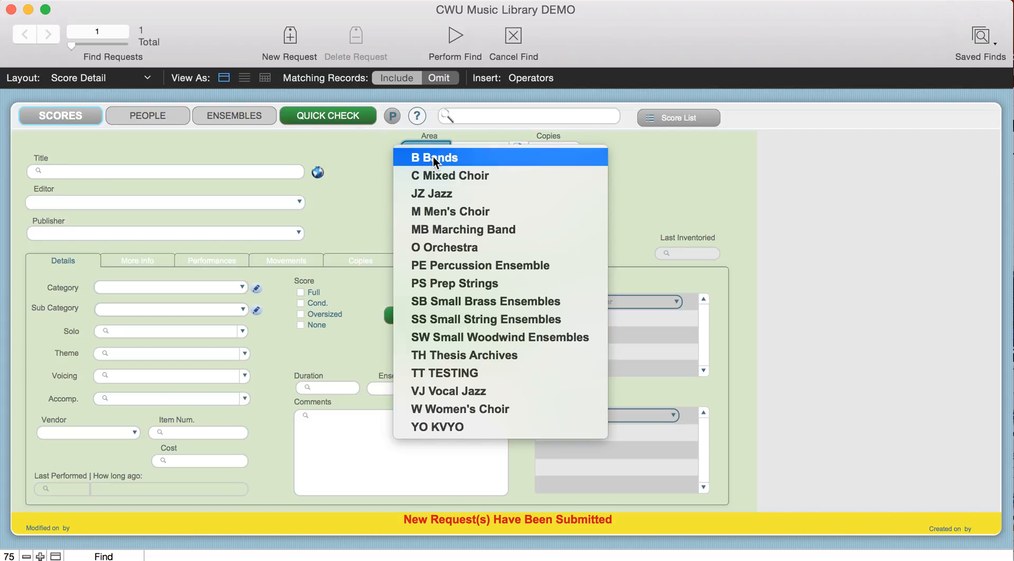
click(433, 157)
click(472, 150)
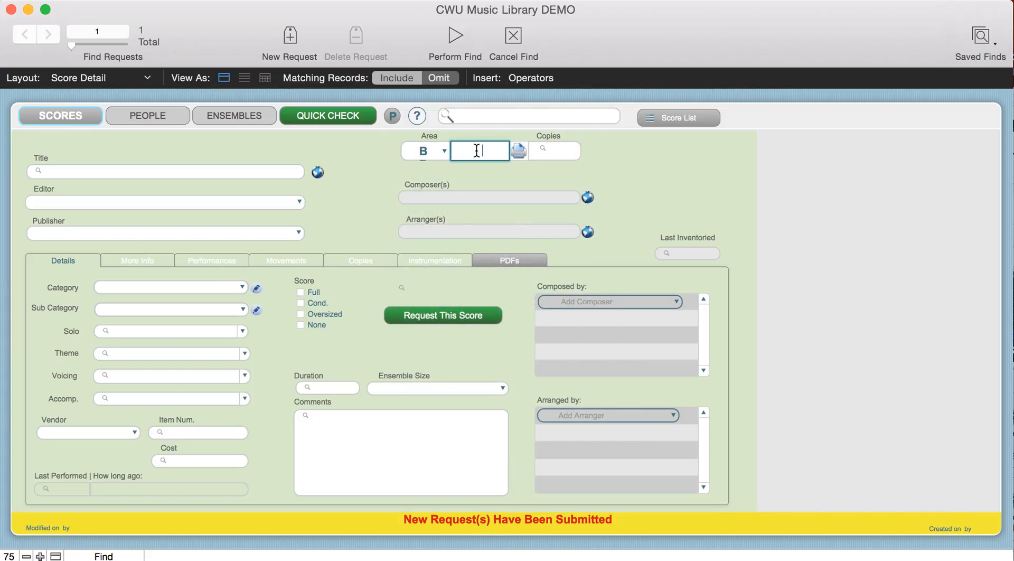
text(0...1000)
key(Return)
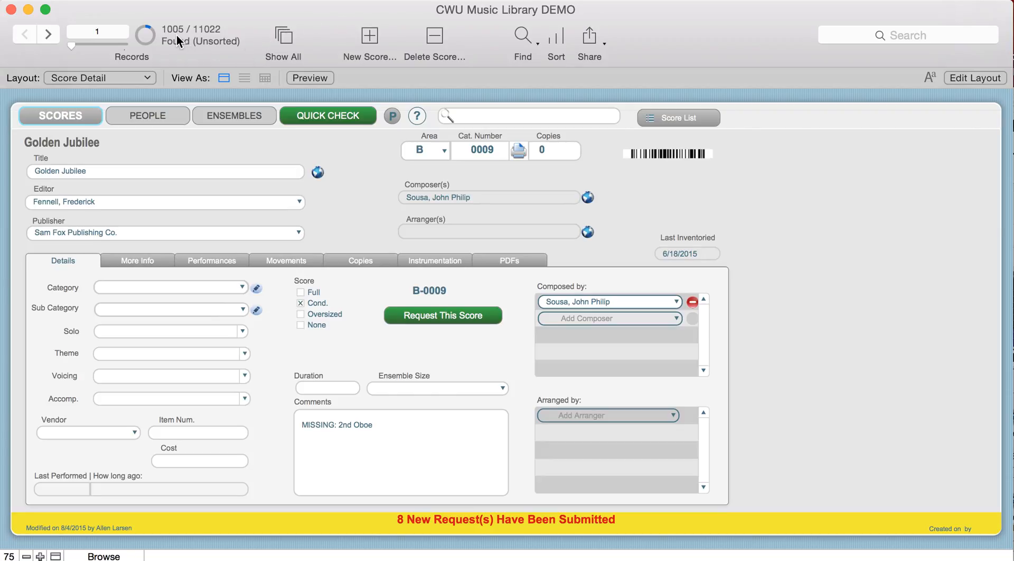
Constrain the found set with a request that omits scores having any value (*) in Last Inventoried
click(520, 37)
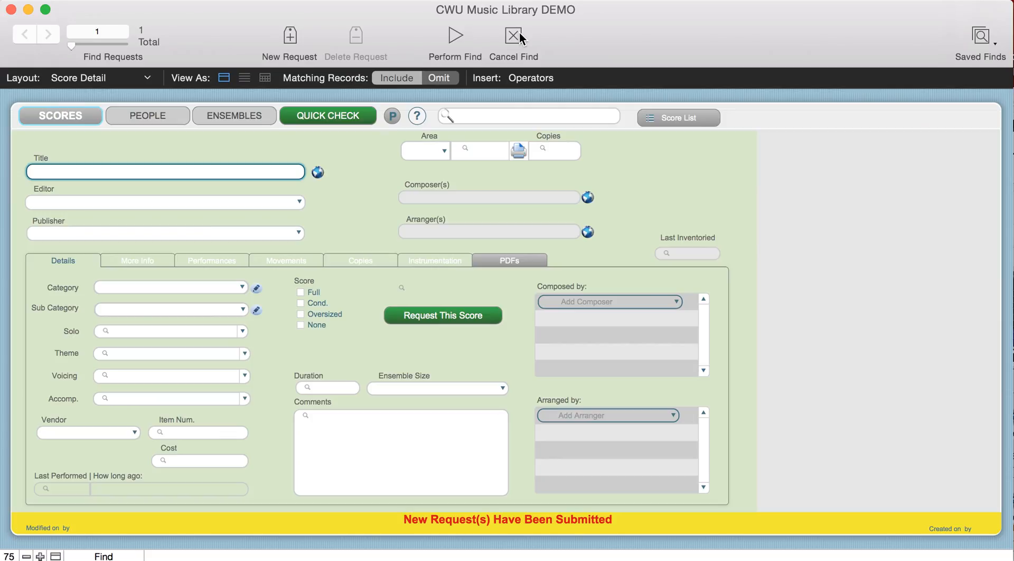
click(683, 252)
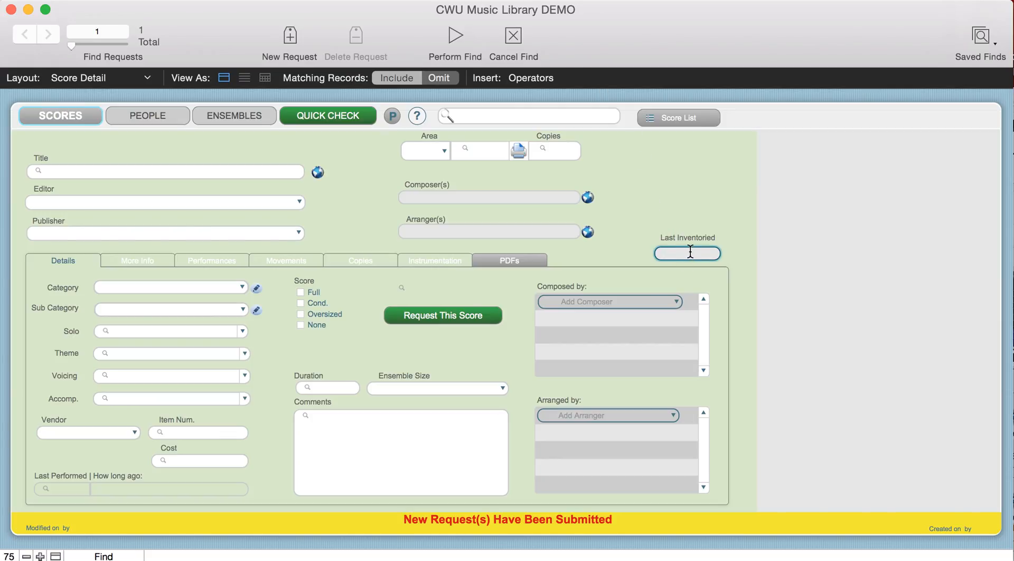
text(*)
click(520, 78)
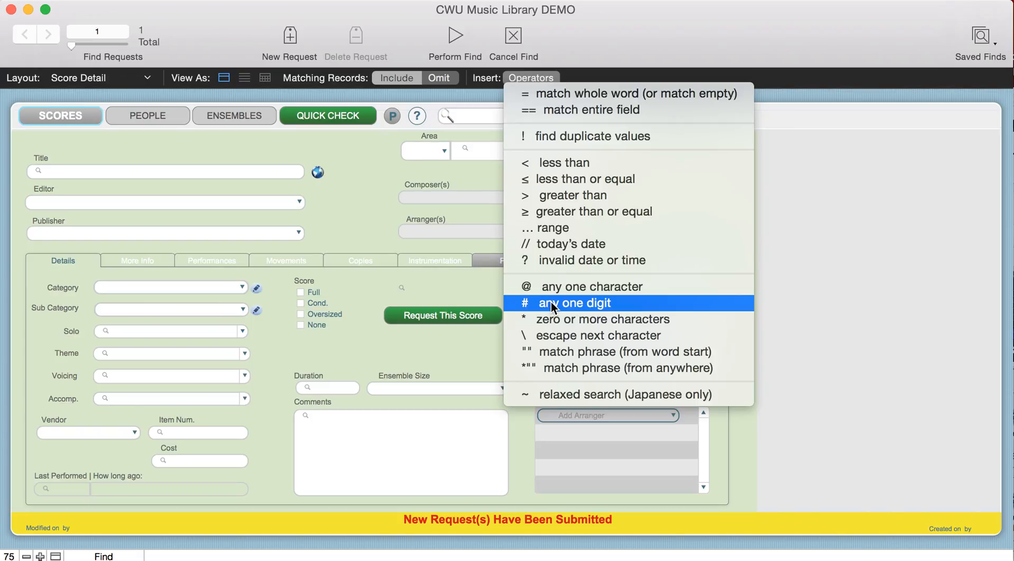
click(471, 173)
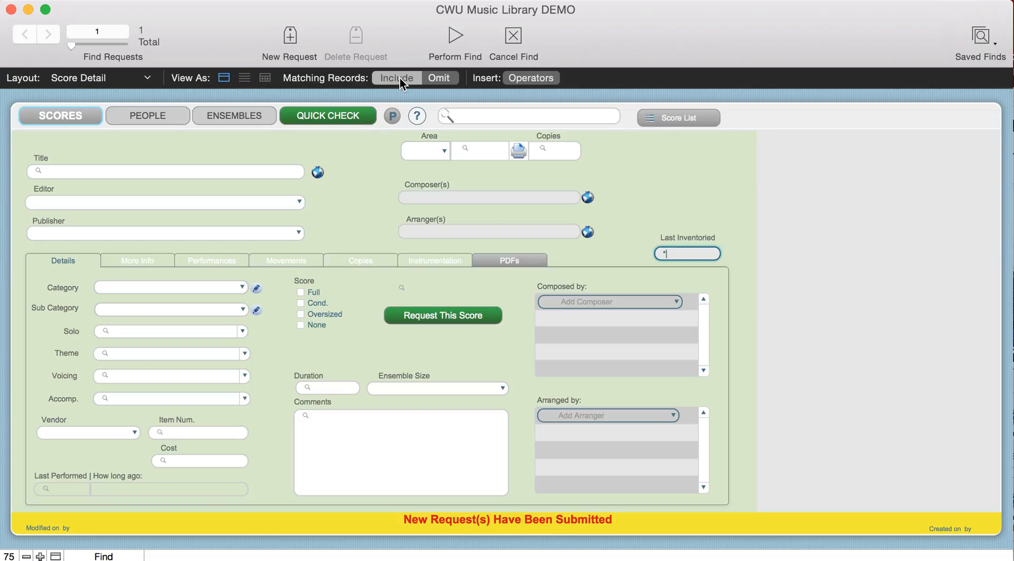
click(437, 75)
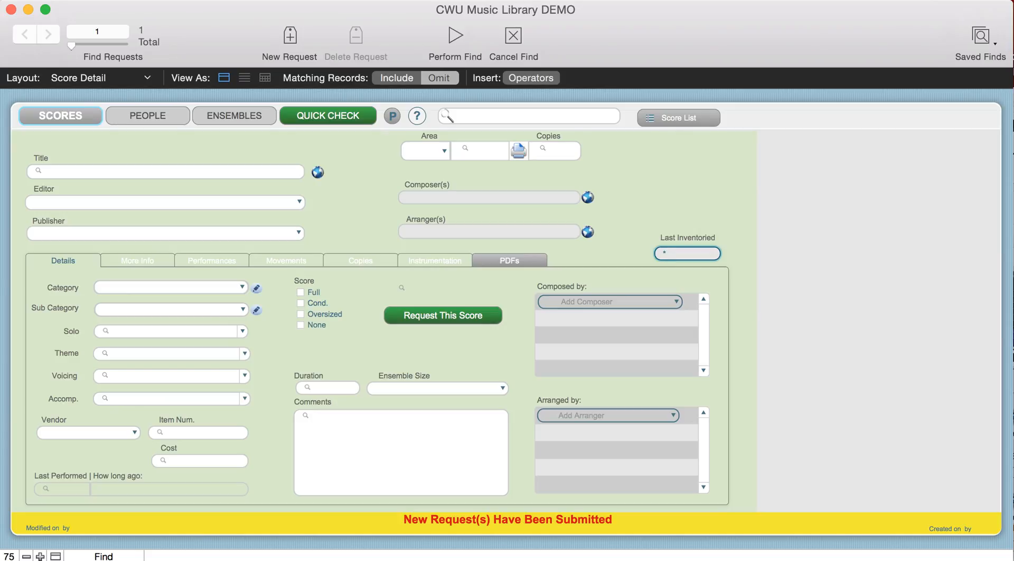
click(297, 0)
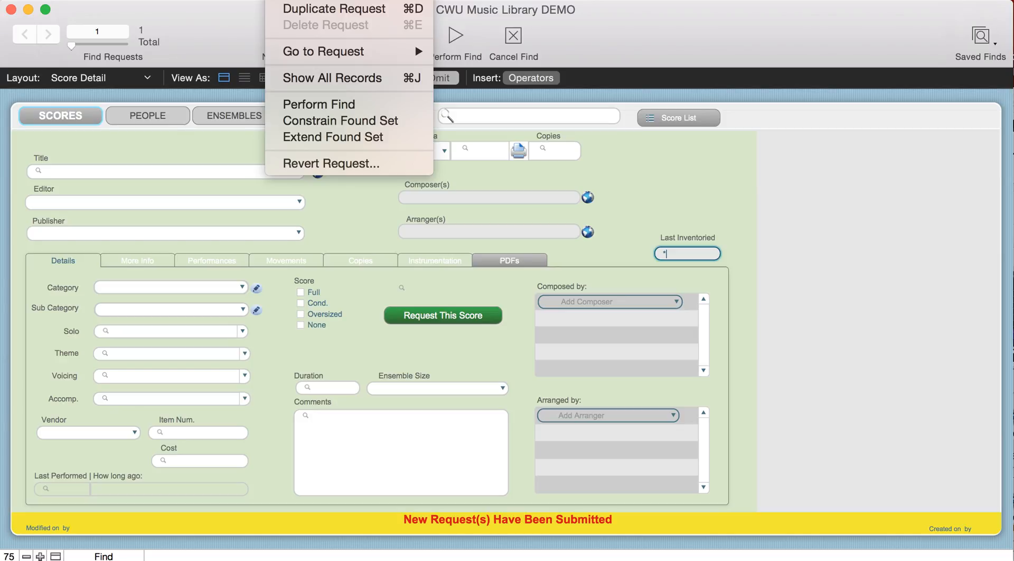
click(311, 120)
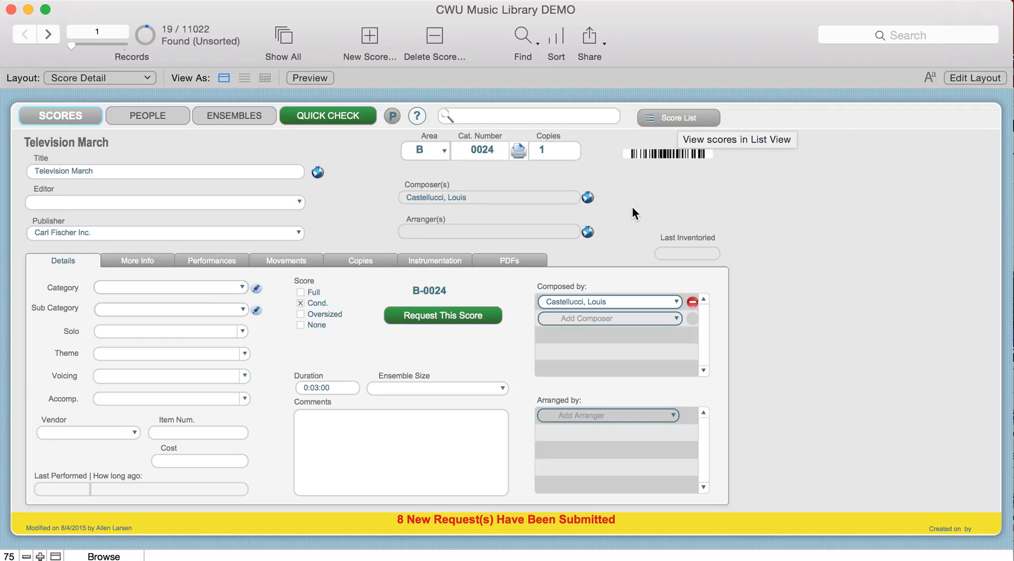
Constrain the found set with a request that omits scores whose copies have any value (*) in Checked Out To
click(361, 264)
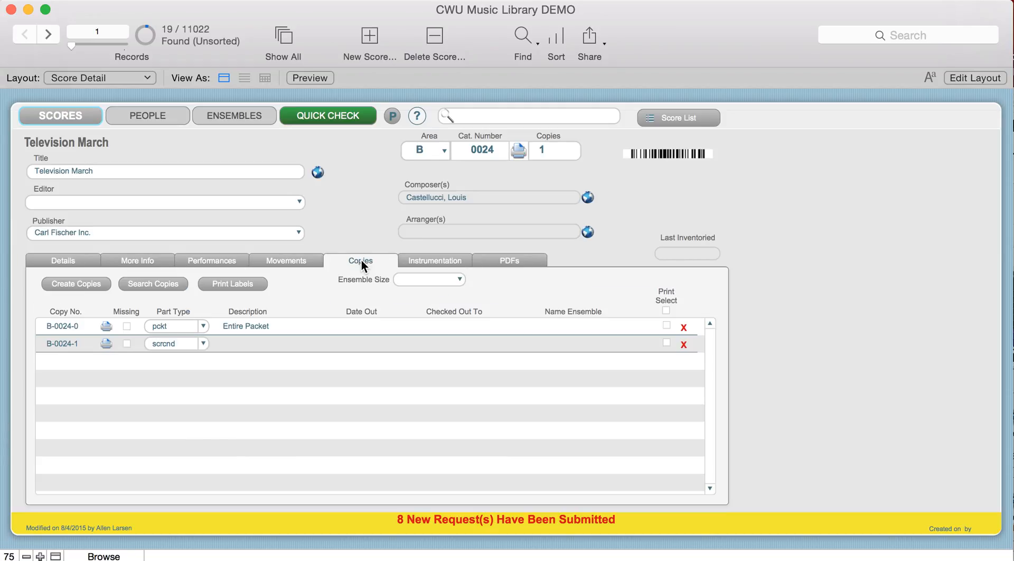
click(522, 37)
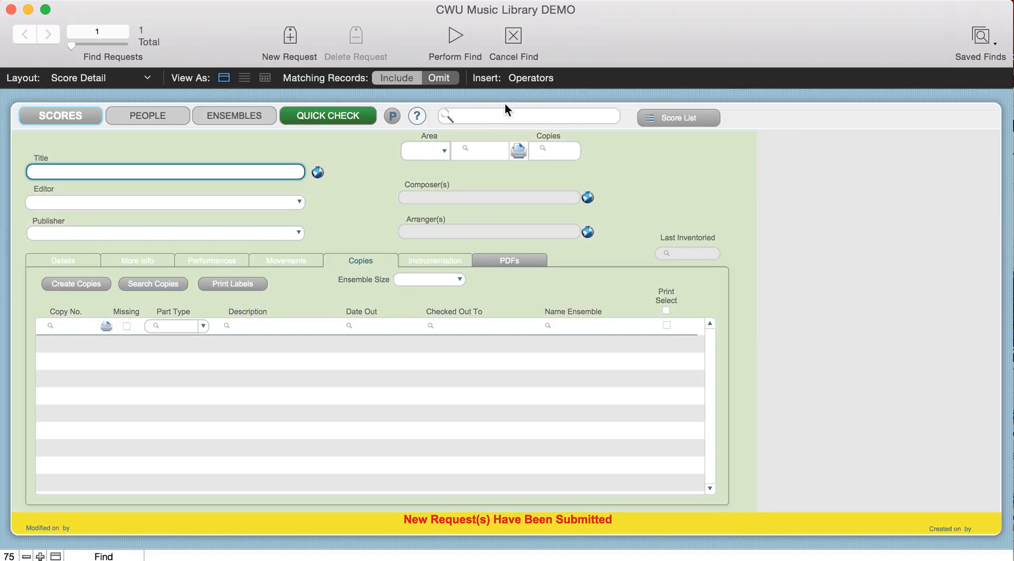
click(465, 319)
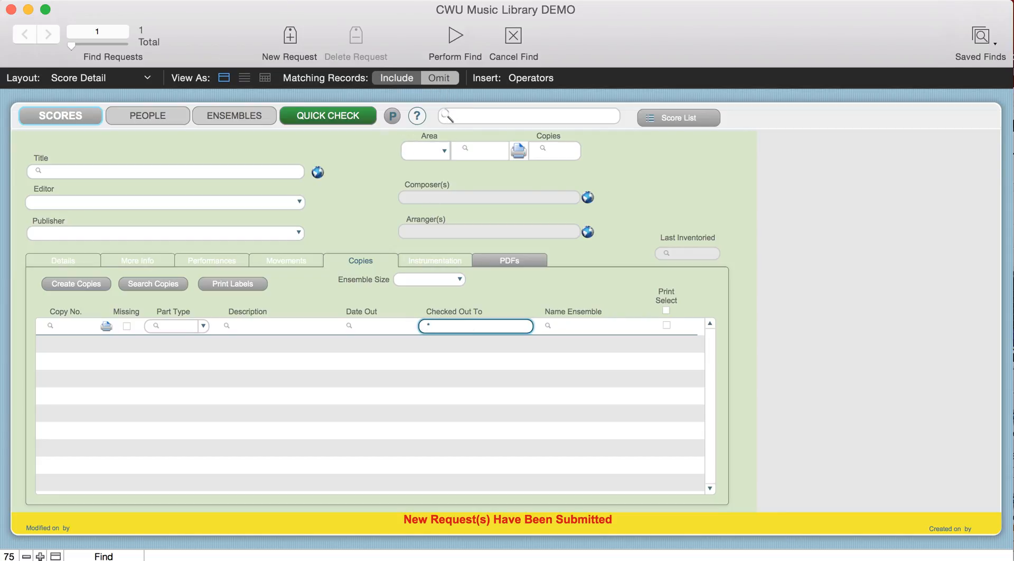
click(291, 0)
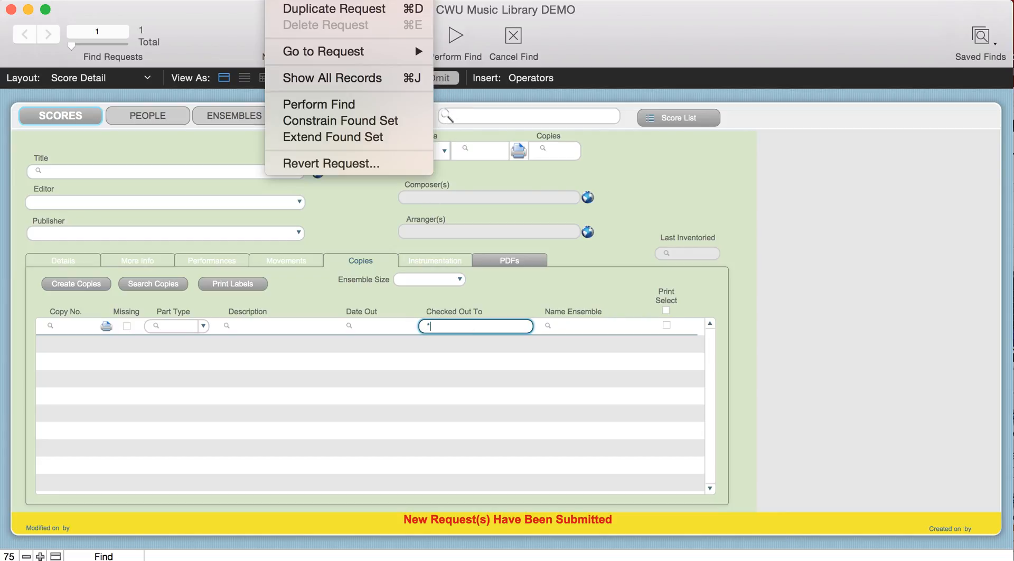
click(316, 119)
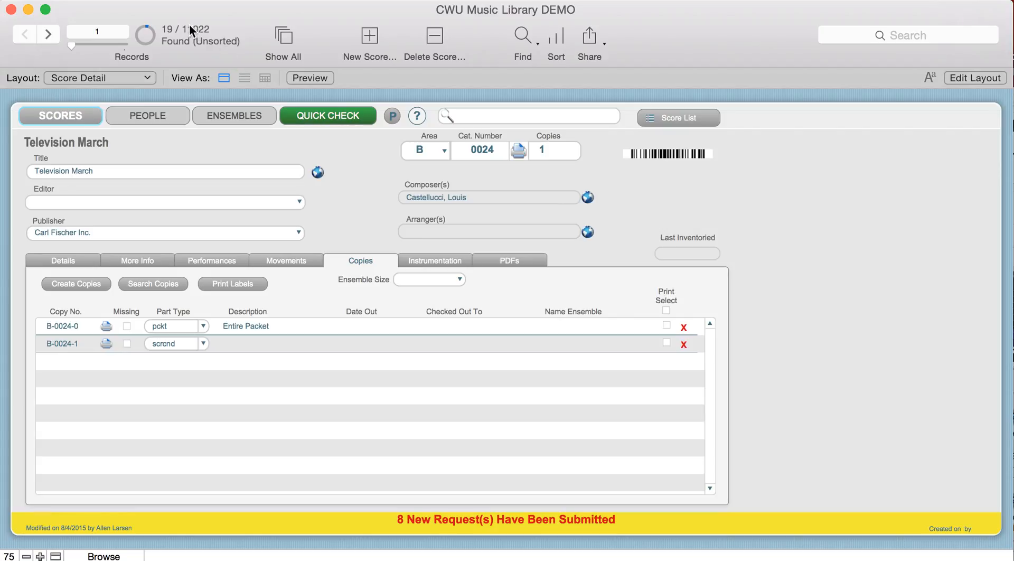
Examine the remaining found scores in the score list
click(675, 117)
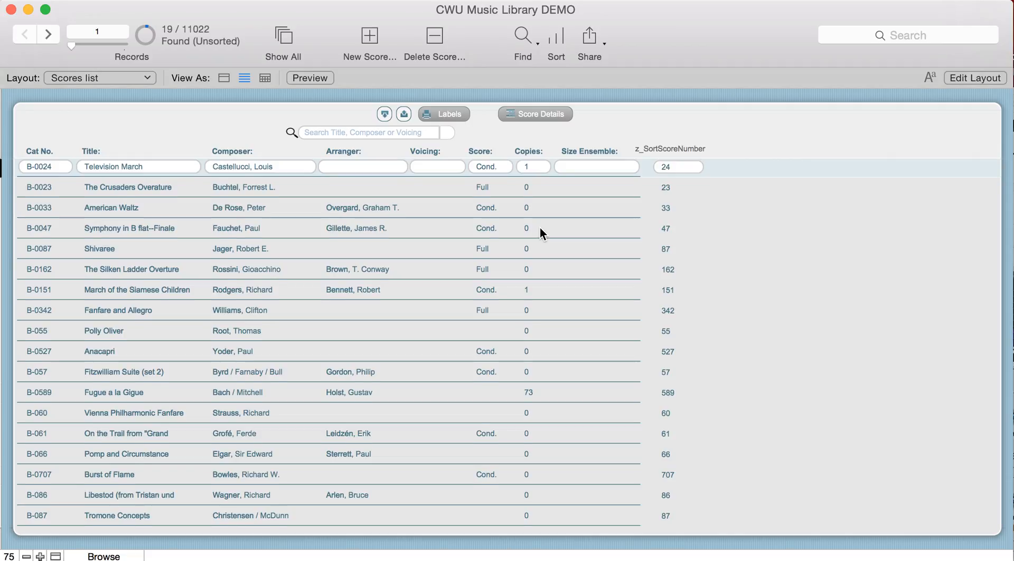
scroll(540, 227, up, 1)
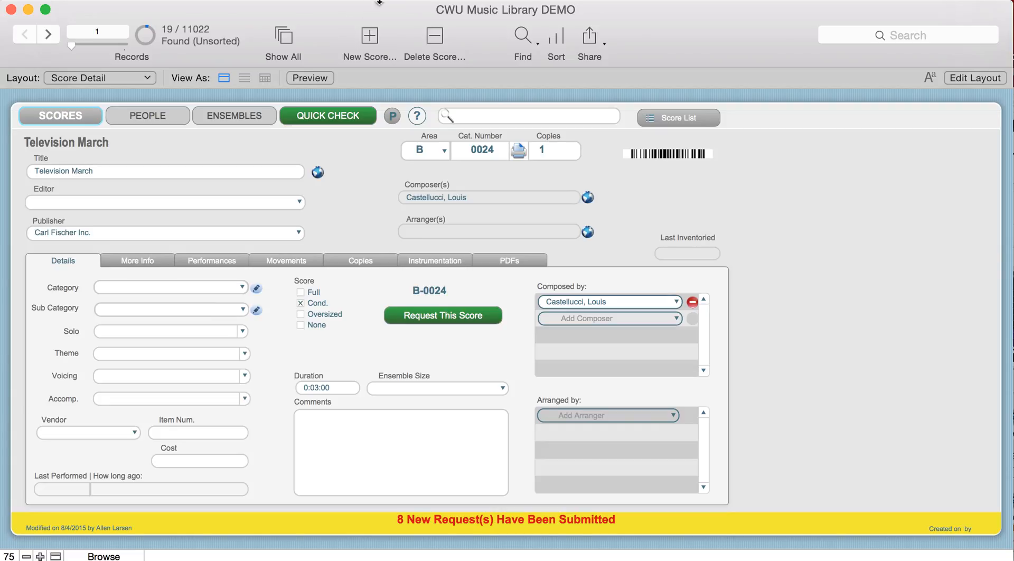
Extend the found set with a find request for scores in Category Band with Solo set to Alto Sax
click(522, 39)
click(513, 38)
key(super+f)
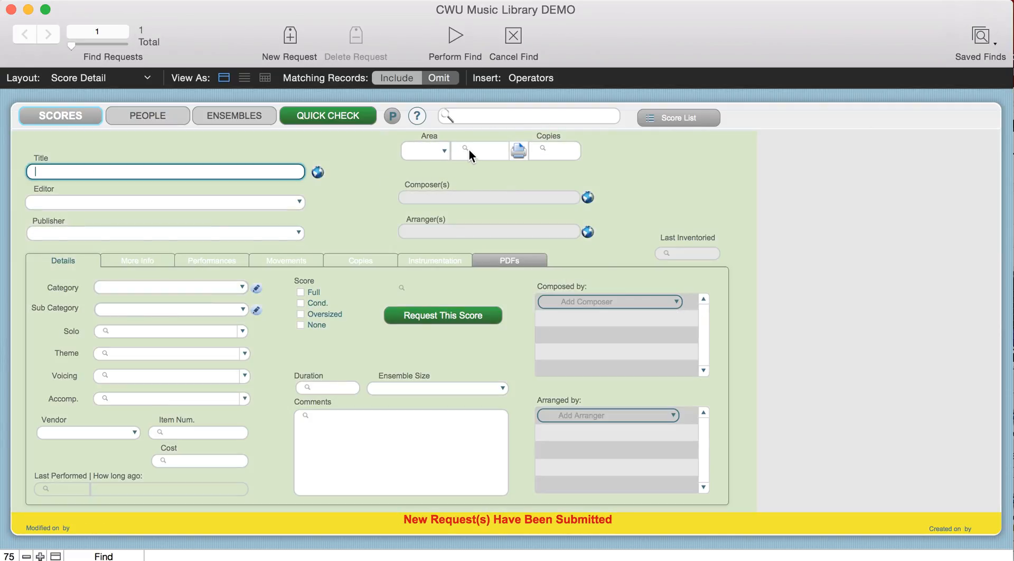
click(164, 280)
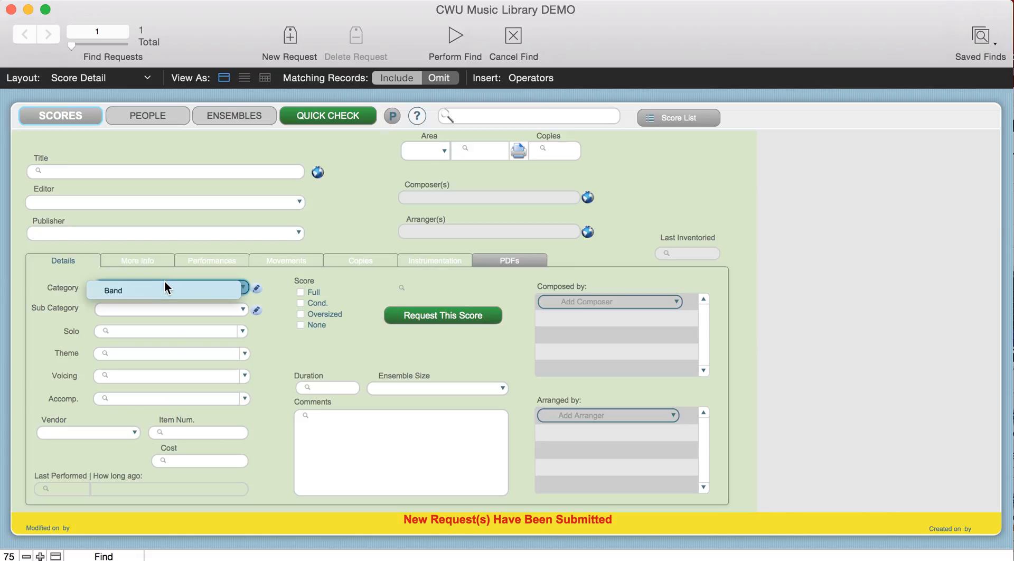
click(159, 291)
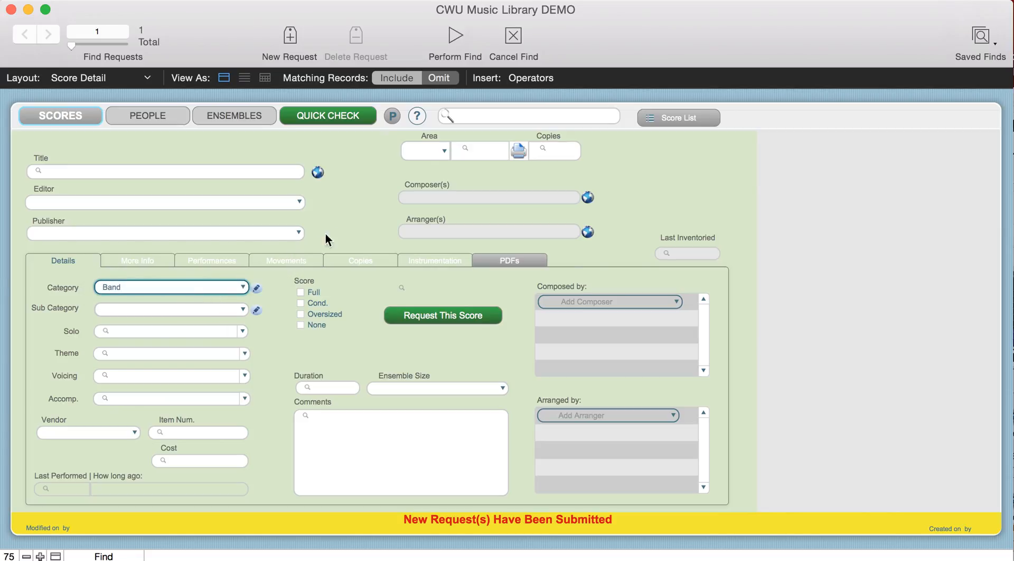
click(207, 330)
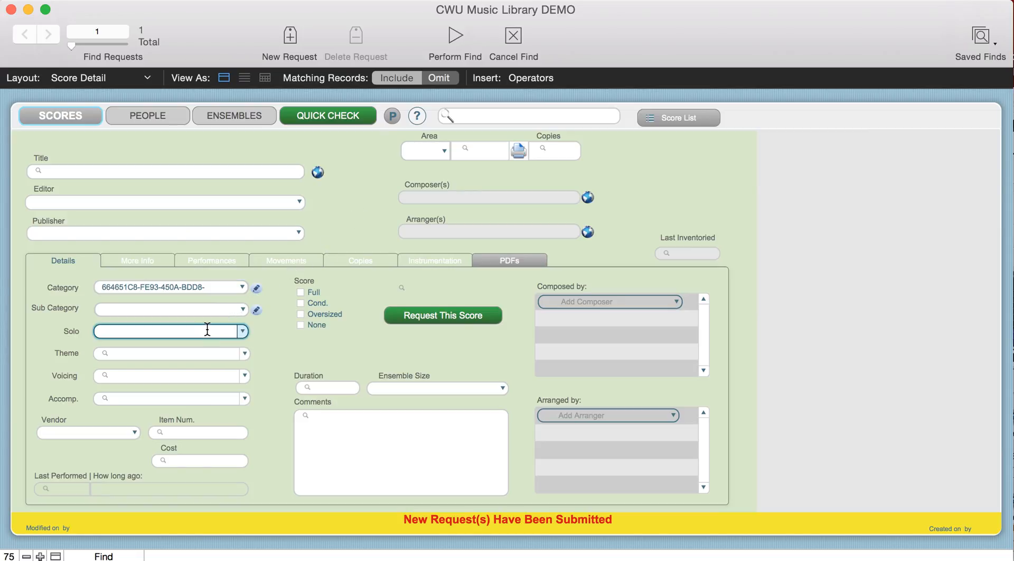
click(240, 330)
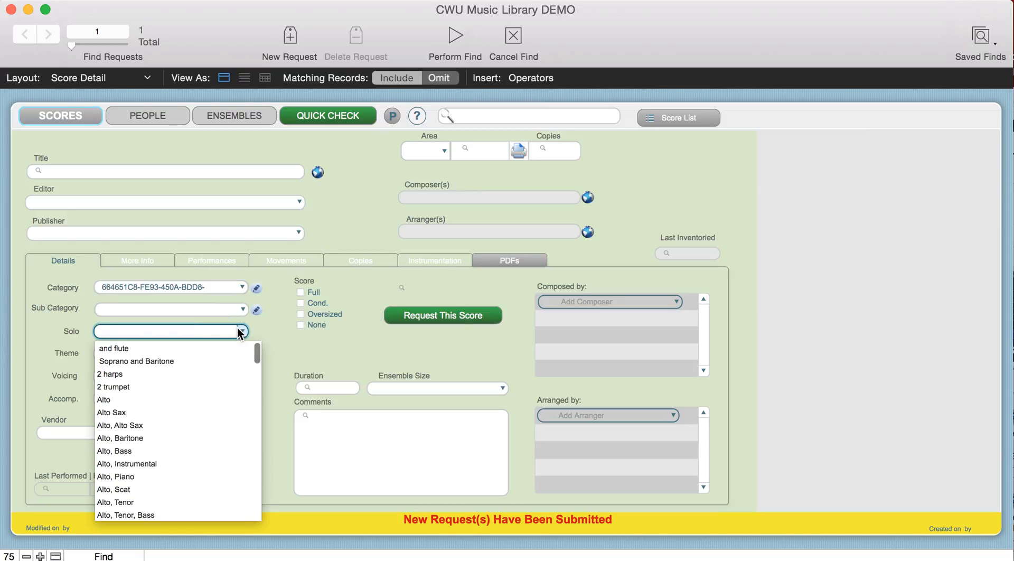
click(113, 411)
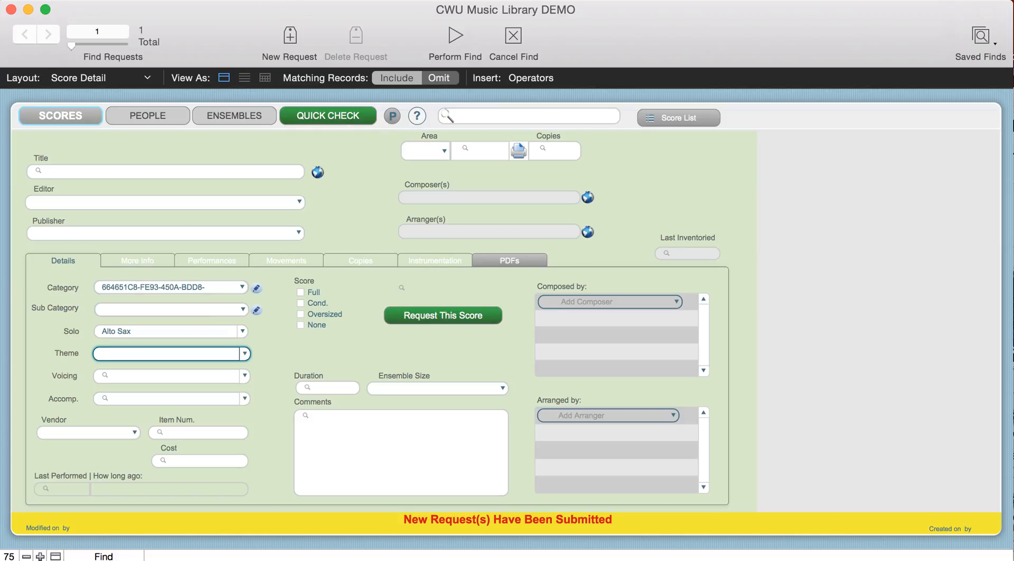
click(294, 0)
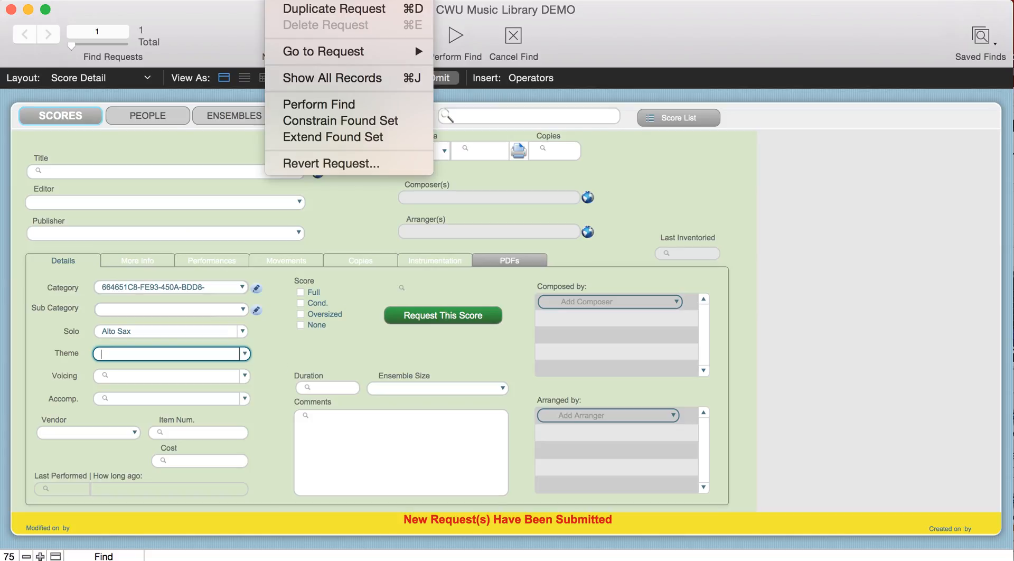
click(313, 138)
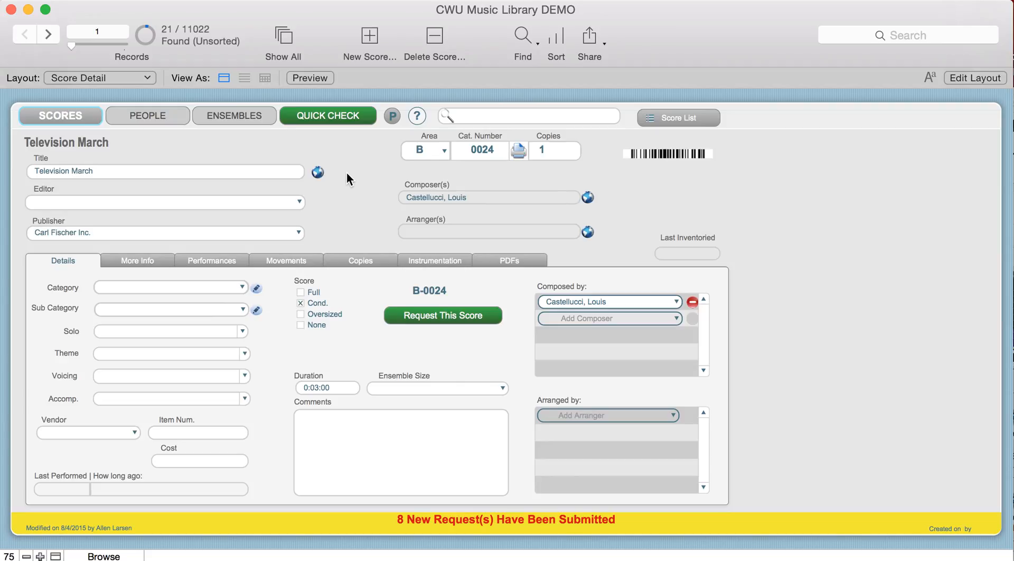
Insert the any one character operator (@) into the Title of a find request, and leave the find without applying it
click(521, 34)
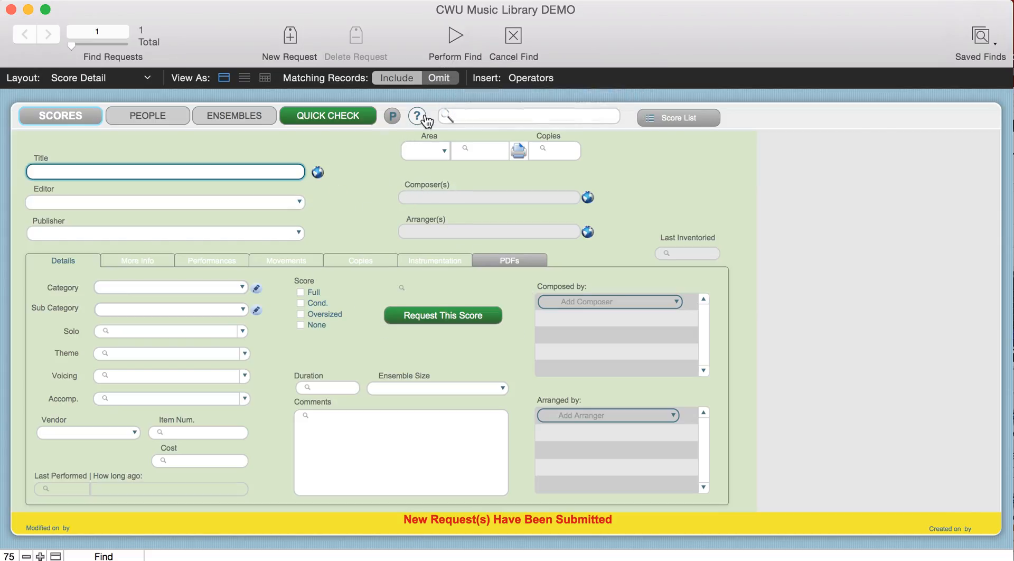
click(524, 75)
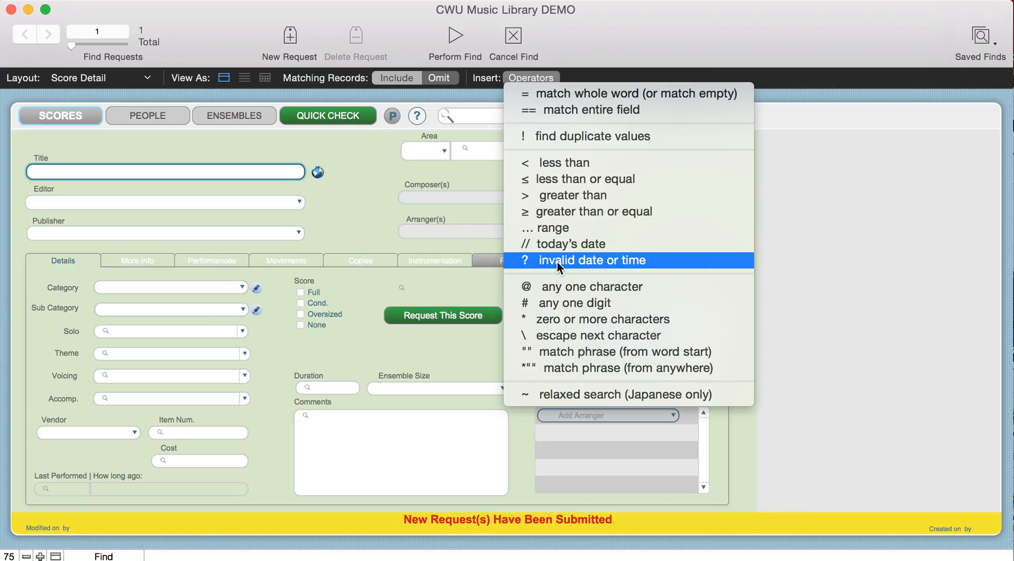
click(558, 286)
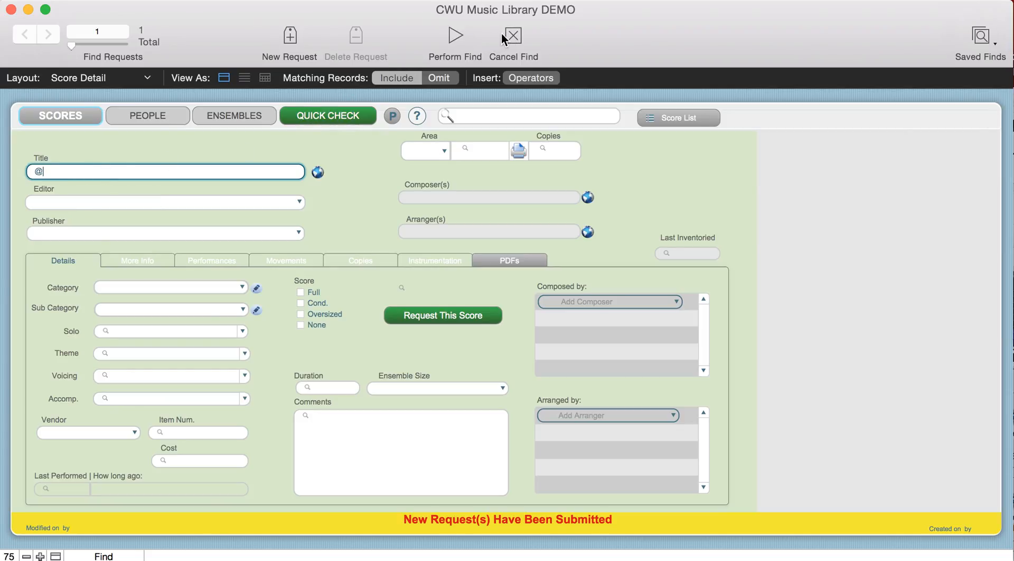
key(Return)
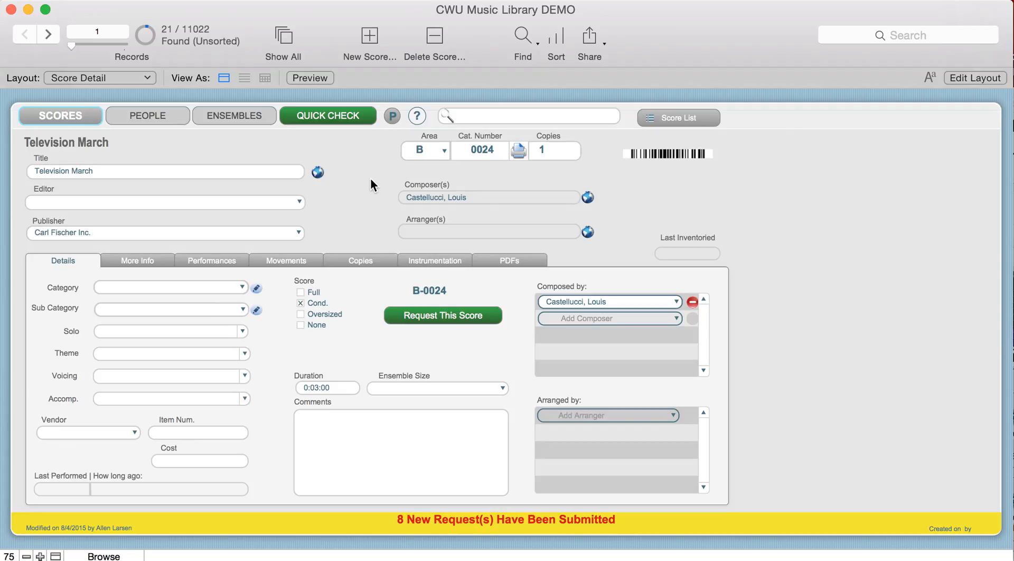
Start a new instrumentation search for scores that include a Trumpet 1 part
click(429, 261)
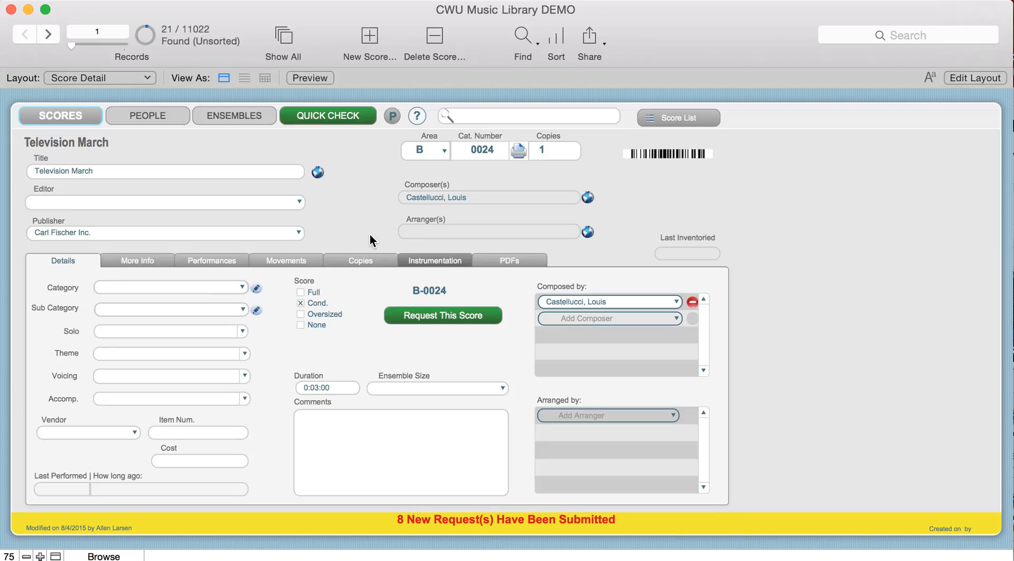
click(421, 264)
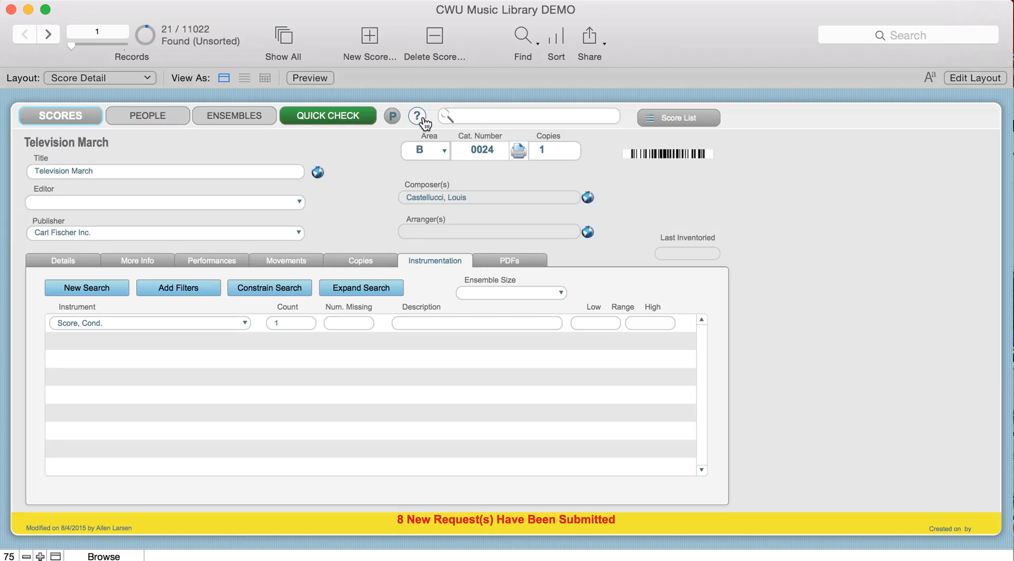
click(76, 284)
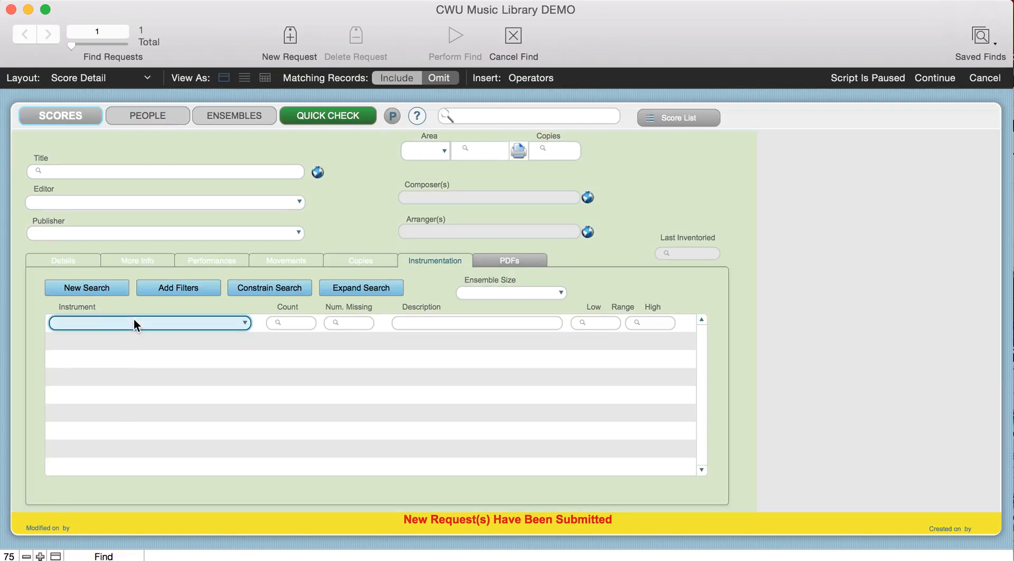
scroll(122, 366, down, 15)
scroll(123, 367, down, 9)
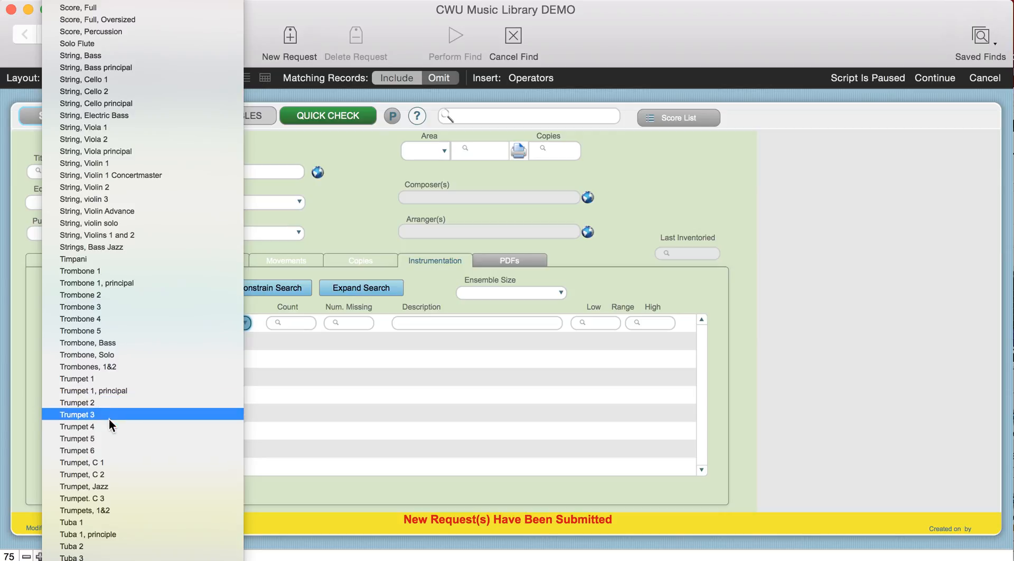
click(97, 377)
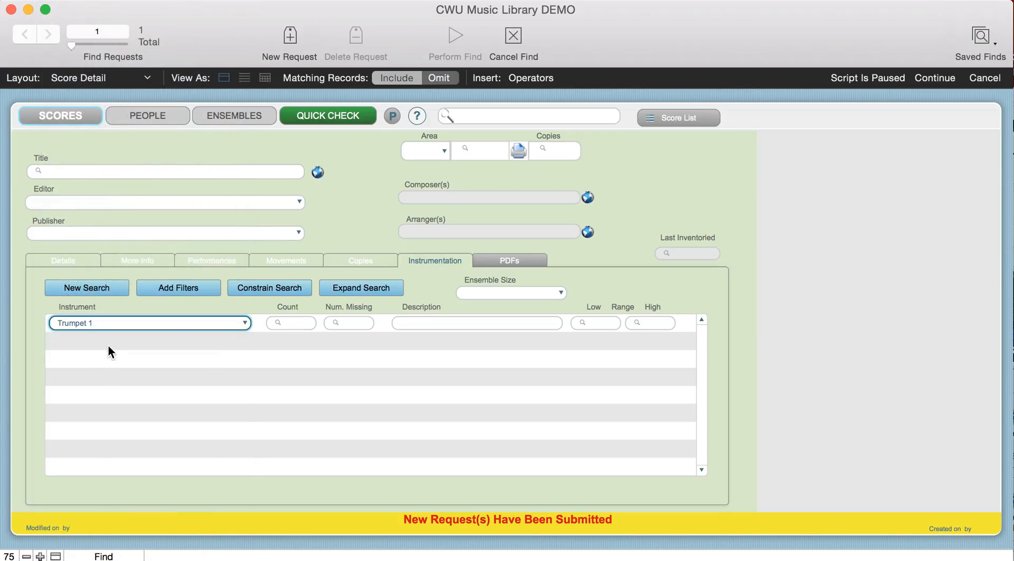
Add French Horn 1 as an additional instrument filter to the instrumentation search
click(169, 287)
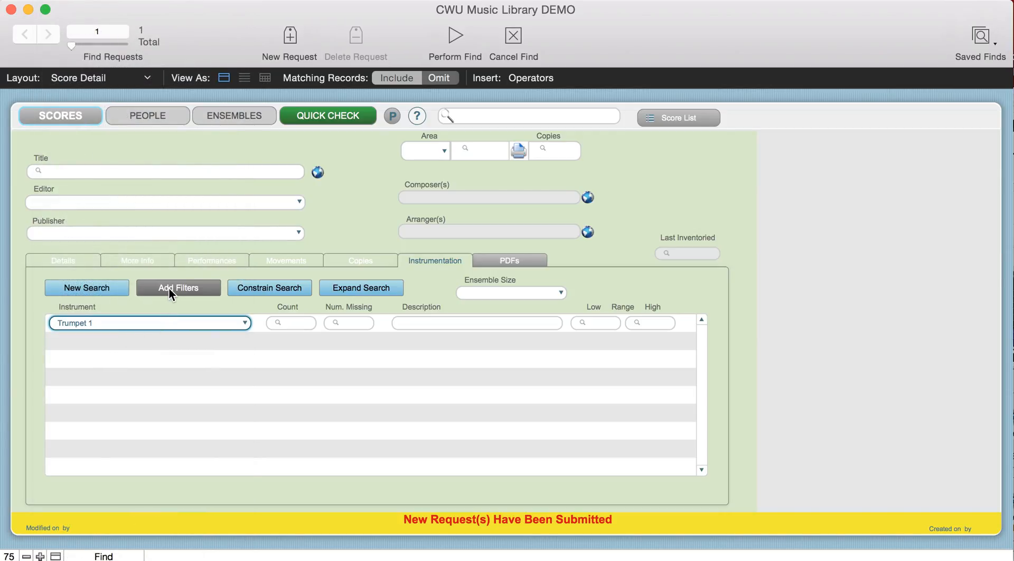
click(137, 321)
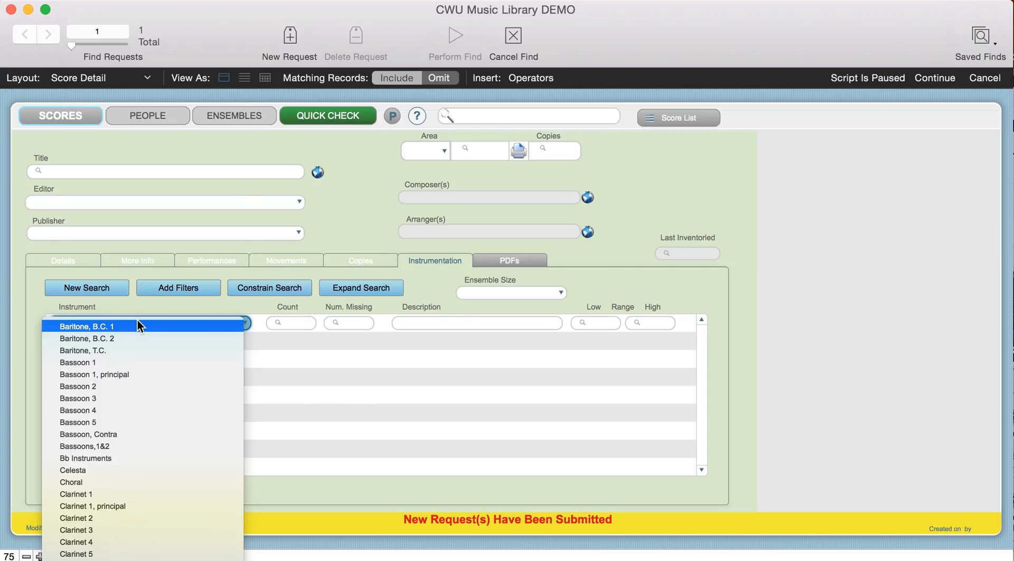
scroll(138, 323, down, 15)
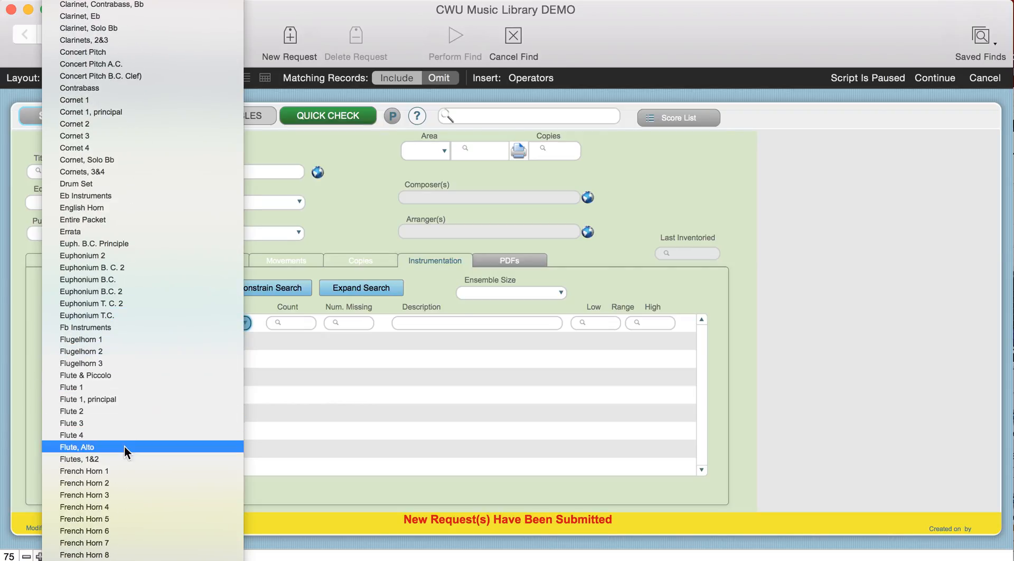
click(110, 467)
Add Trombone 1 as a further instrument filter to the instrumentation search
click(166, 291)
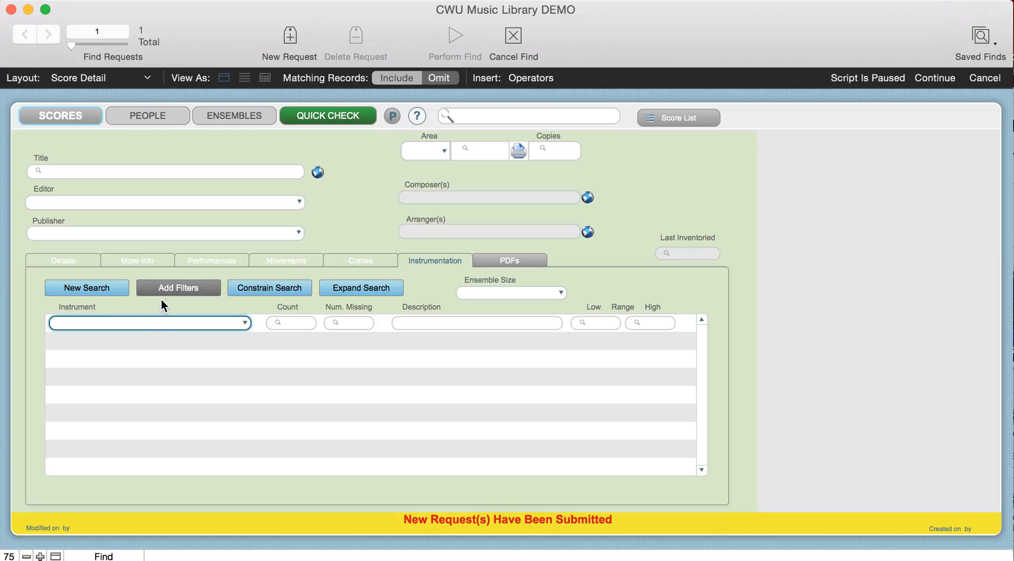
click(156, 321)
scroll(151, 368, down, 5)
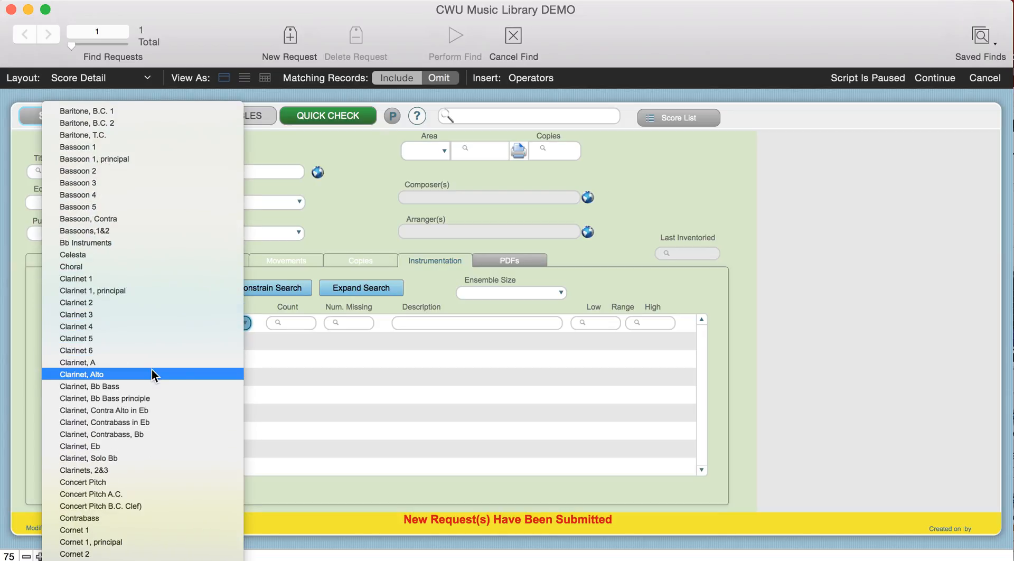
scroll(151, 368, down, 15)
scroll(151, 369, down, 20)
scroll(152, 367, down, 20)
click(120, 378)
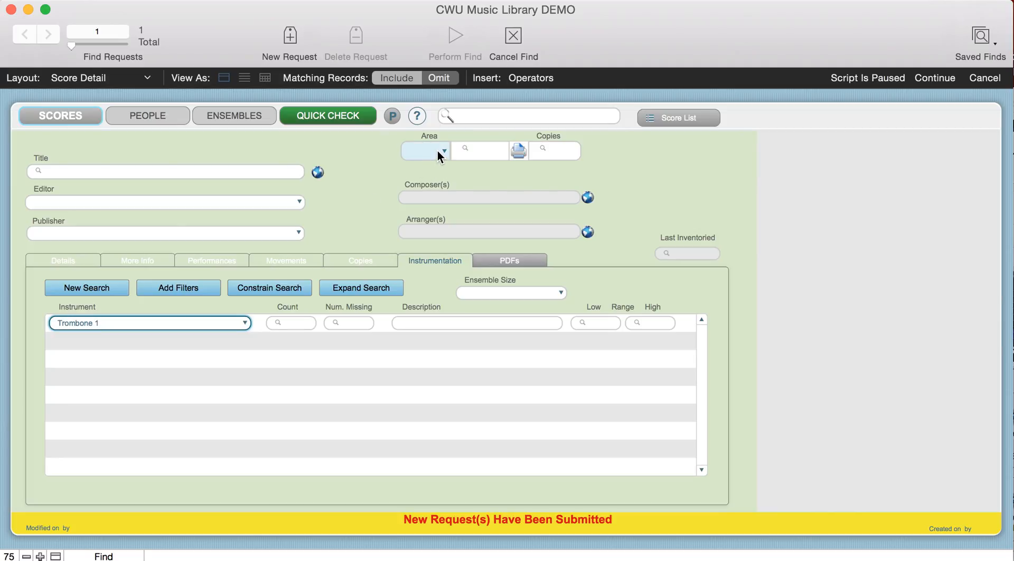
Set the Trombone 1 request's Area to SB Small Brass Ensembles and expand the search with it
click(437, 150)
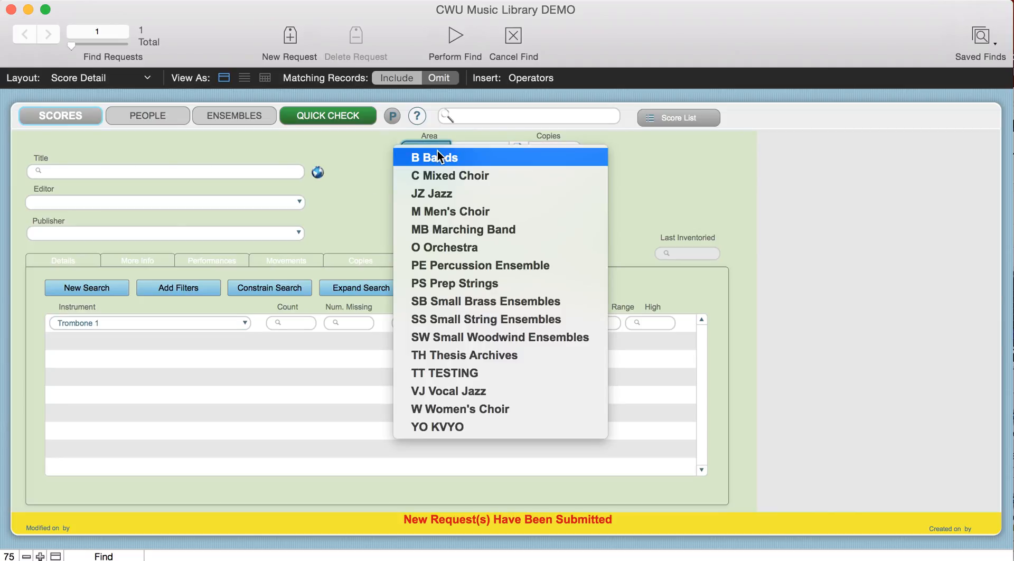
click(440, 299)
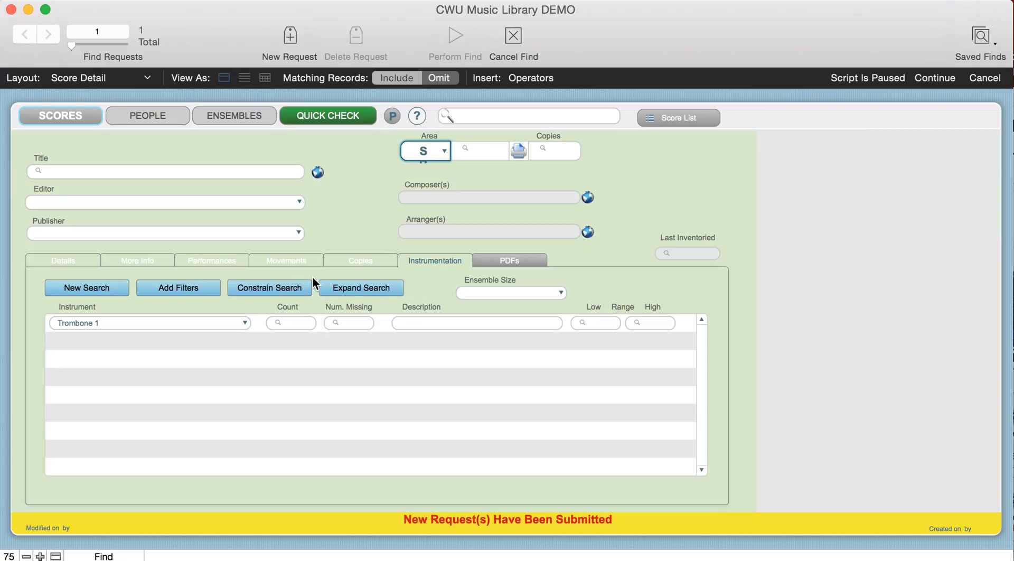
click(349, 286)
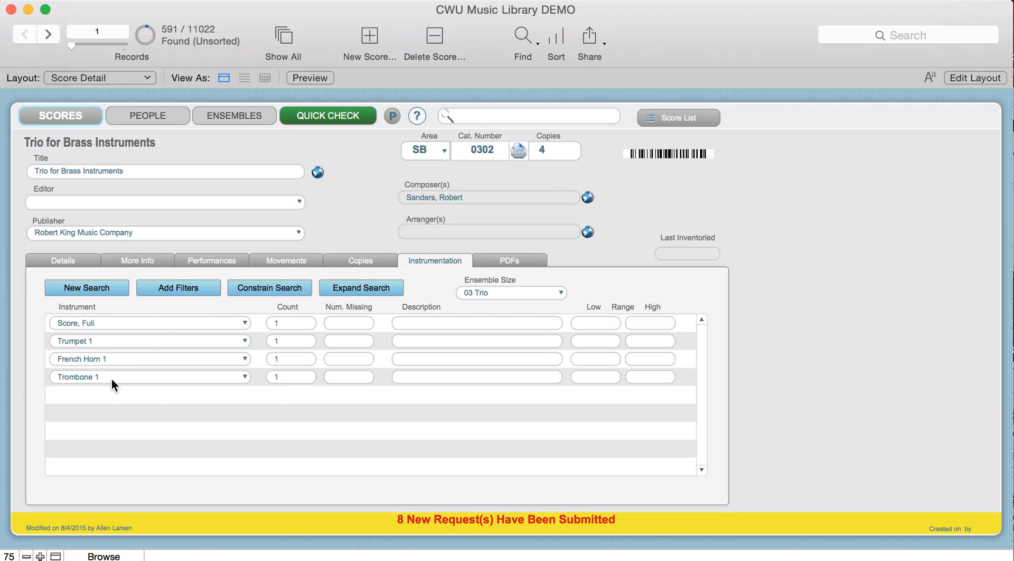
Browse the found brass scores up to record 462 and examine its full instrument list
click(49, 34)
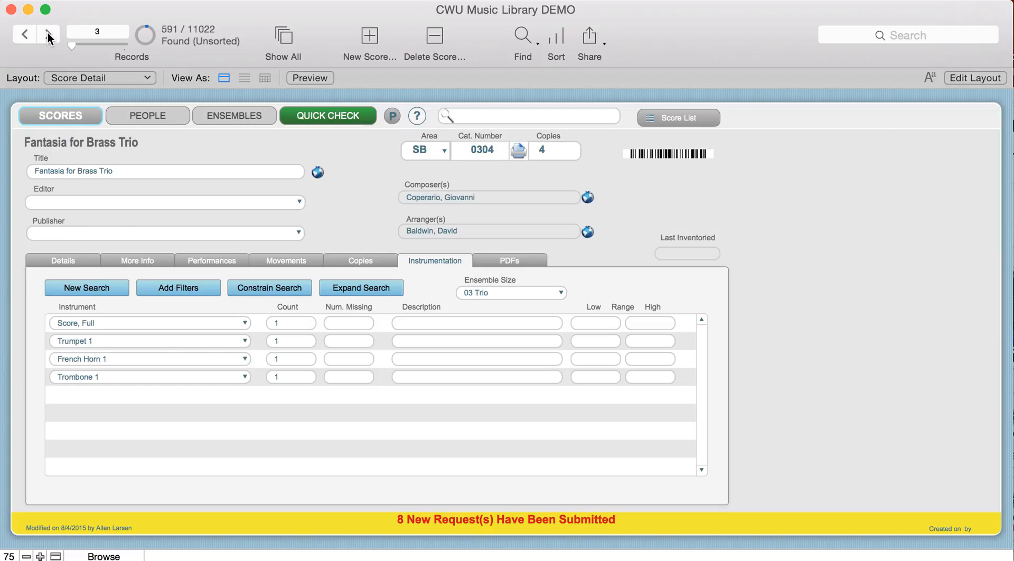
click(112, 42)
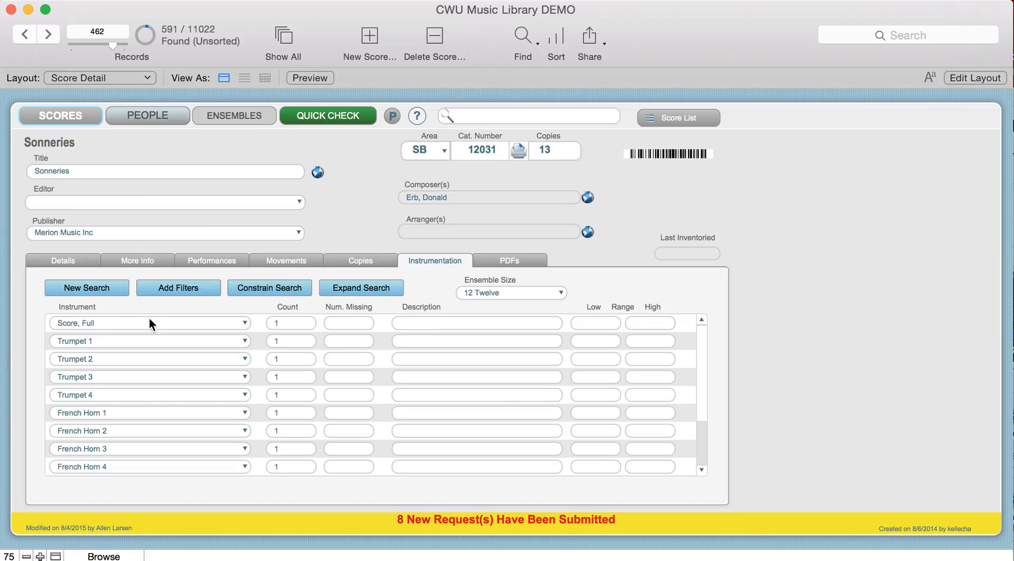
scroll(147, 385, down, 3)
scroll(147, 384, up, 1)
scroll(147, 385, down, 3)
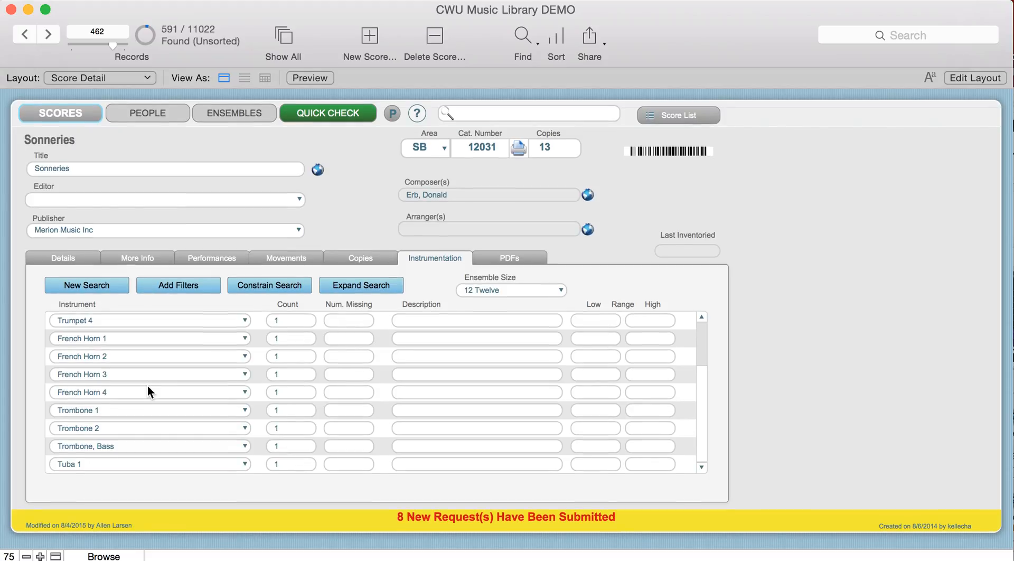
scroll(148, 392, up, 5)
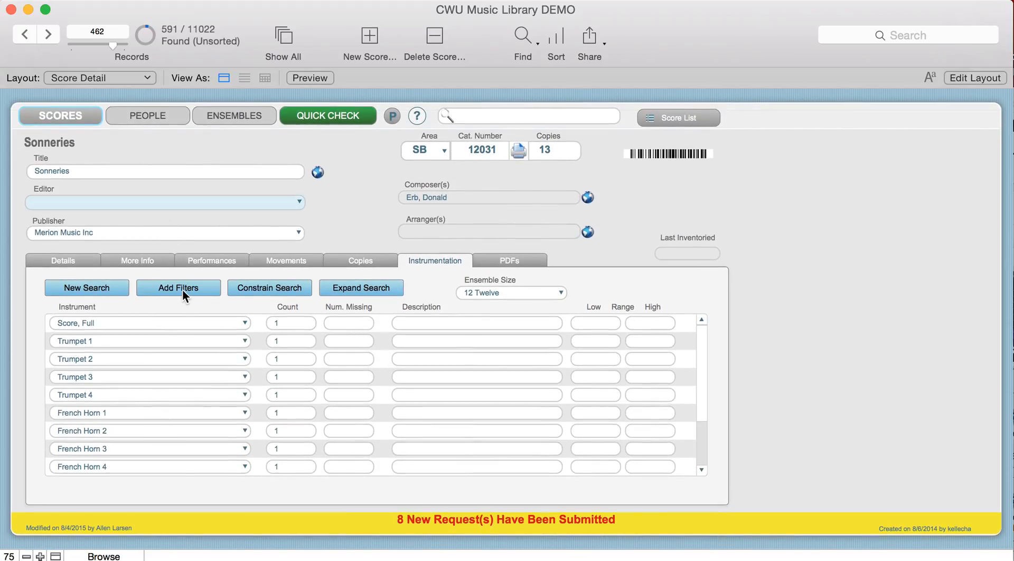
Enter Tuba 1 as an added instrument filter and submit it as a new search
click(182, 287)
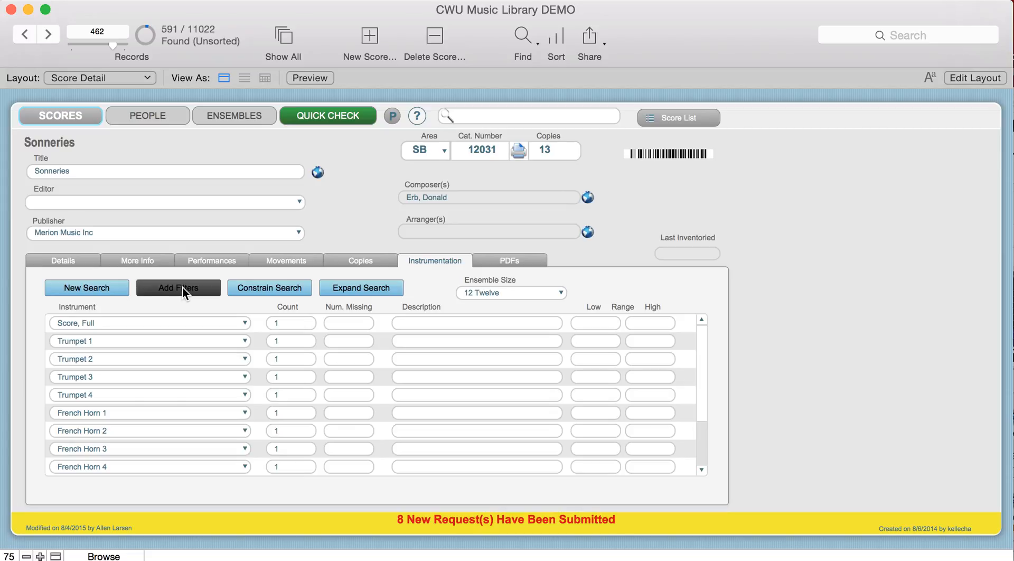
click(172, 320)
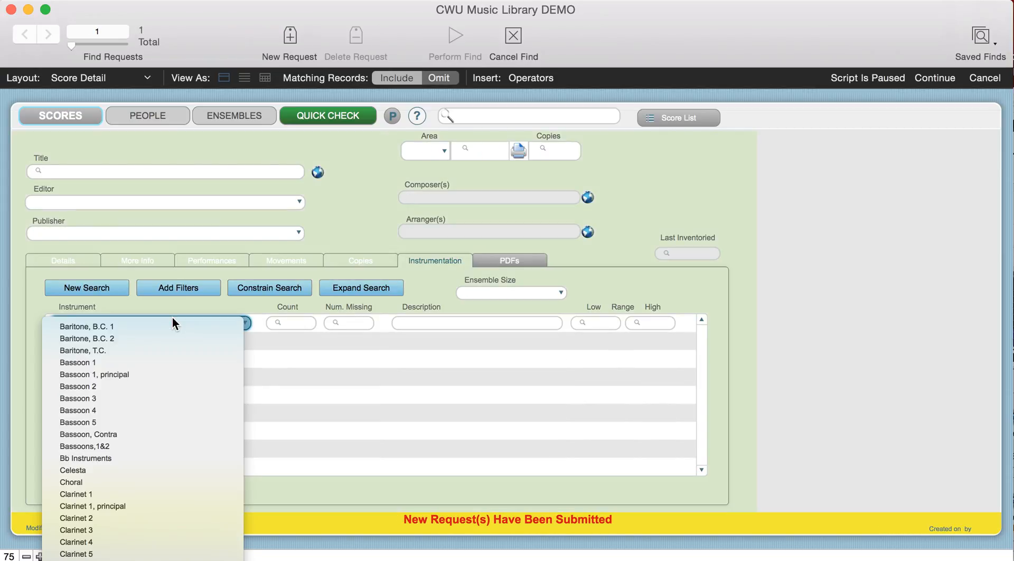
scroll(169, 330, down, 10)
scroll(169, 330, down, 20)
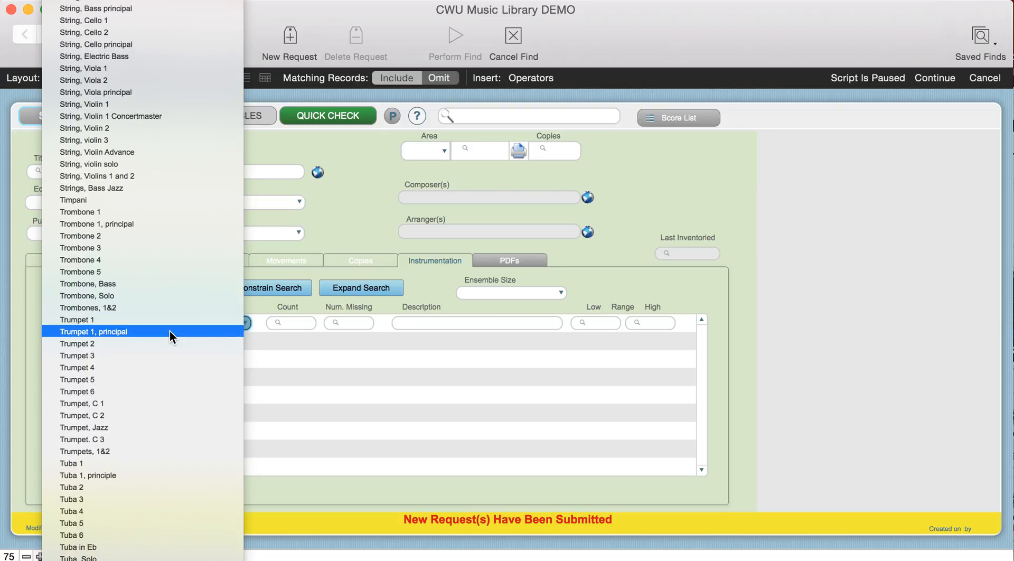
click(102, 464)
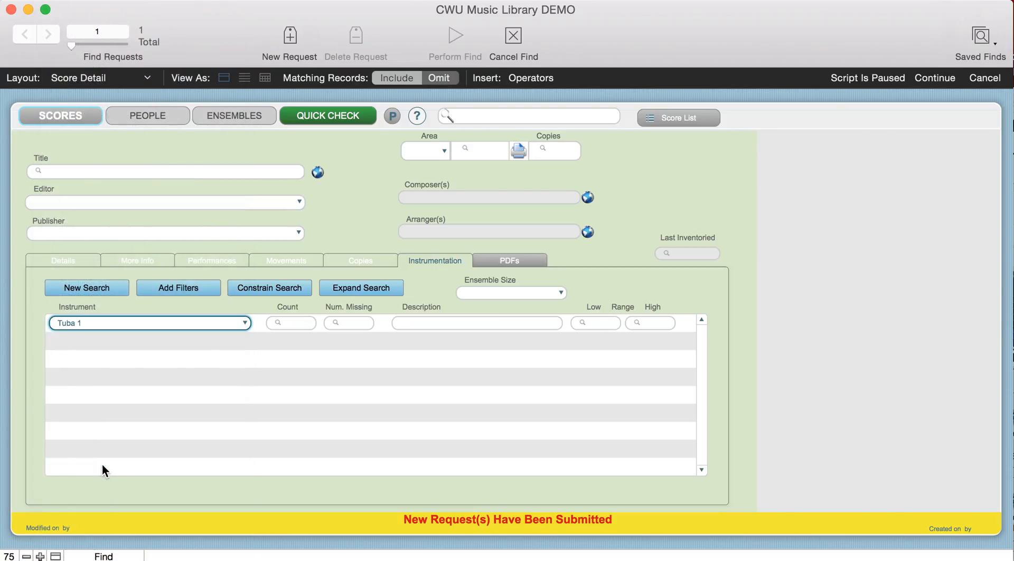
click(102, 288)
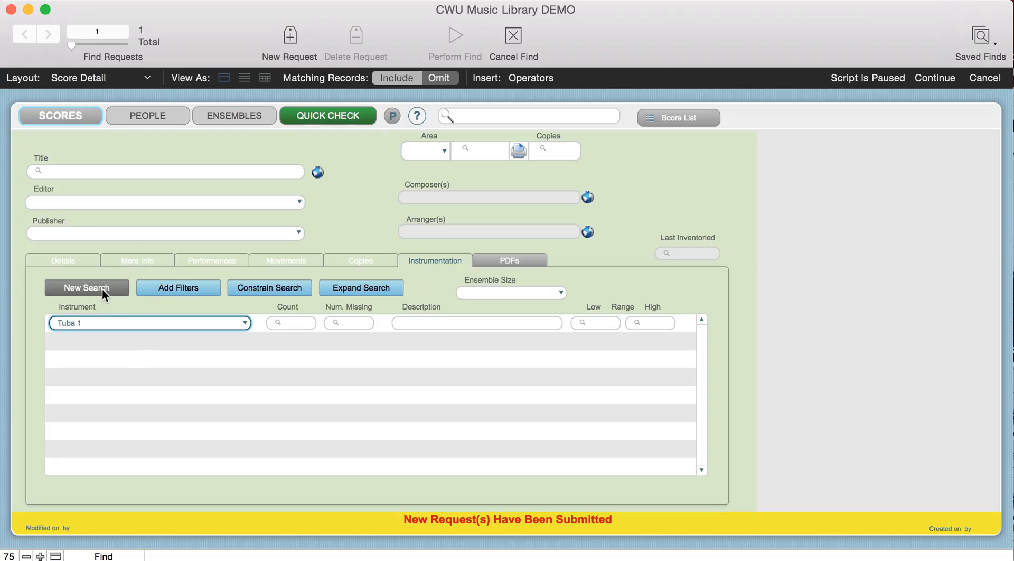
Constrain the found set by the Tuba 1 filter, and constrain it further to an Ensemble Size of 05 Quintet
click(266, 288)
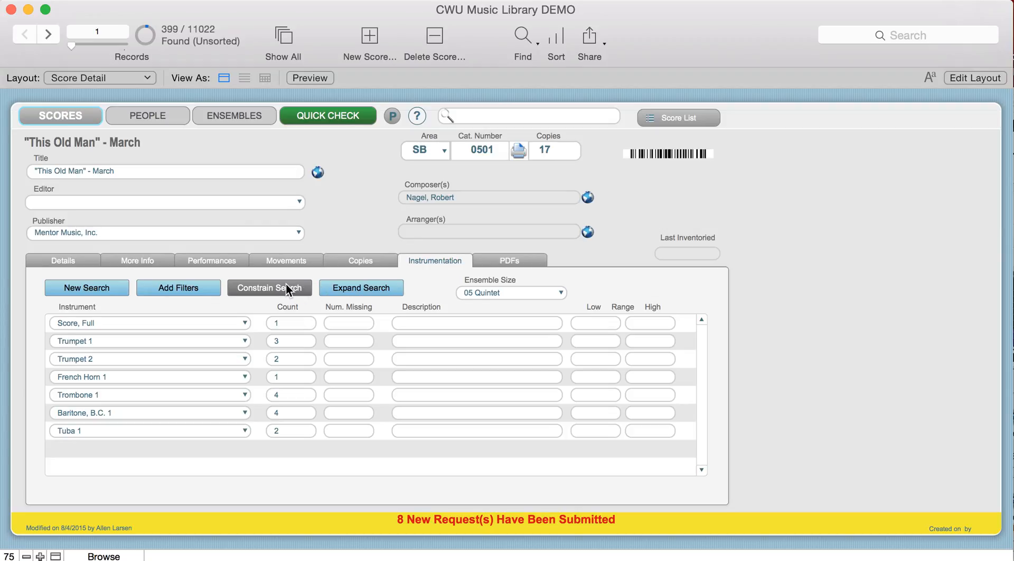
click(207, 288)
click(504, 289)
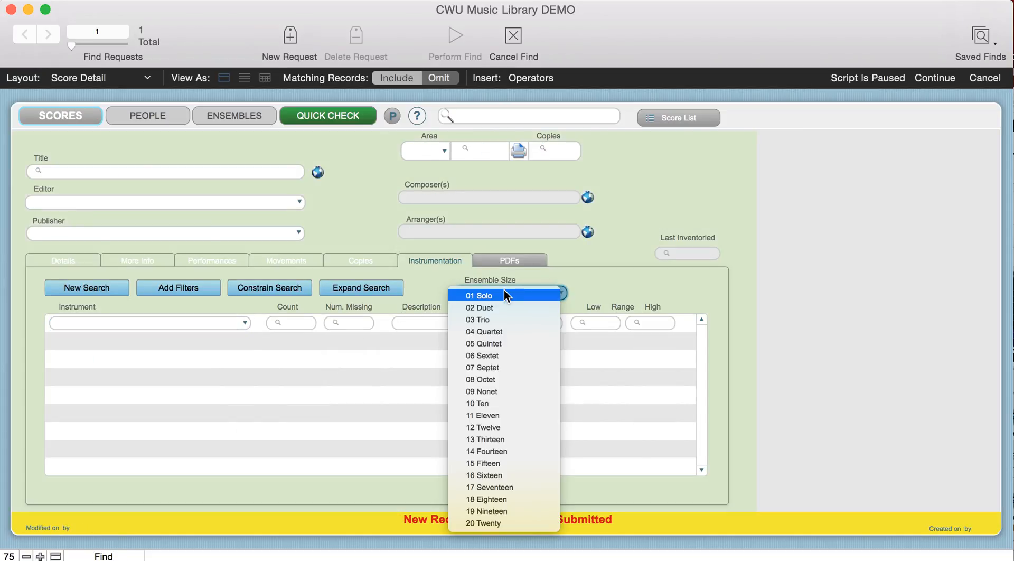
click(502, 341)
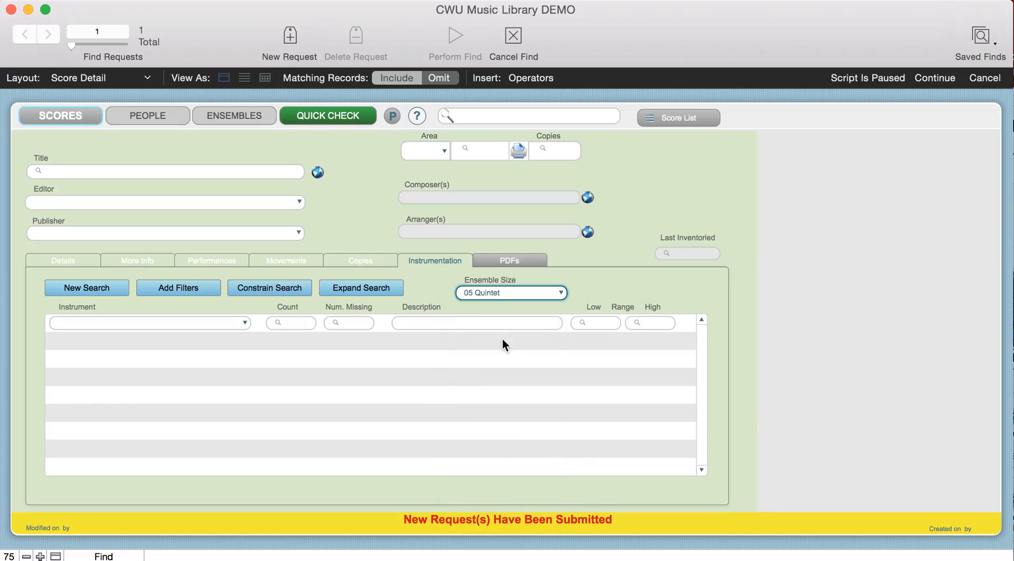
click(273, 286)
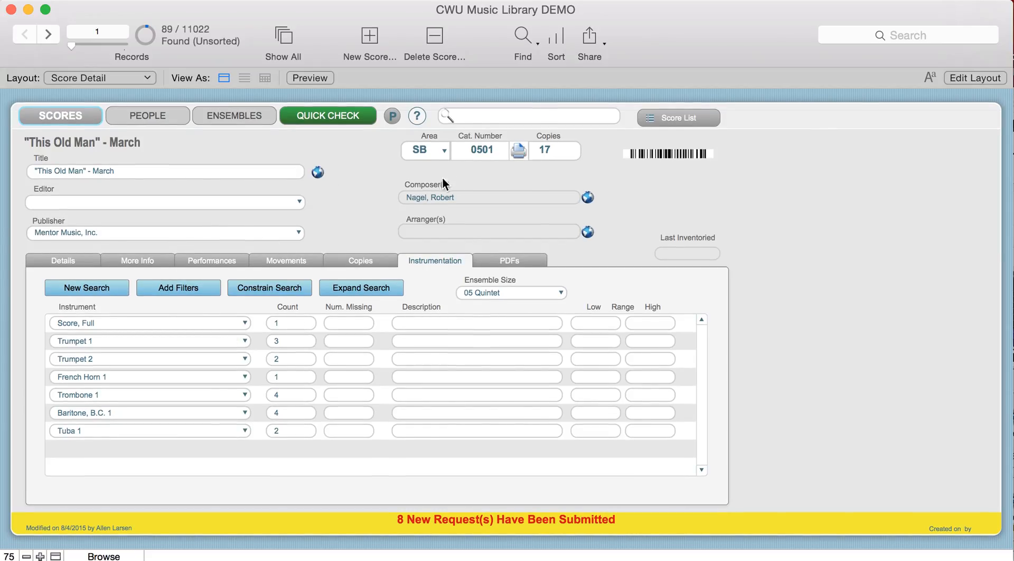
Review the found quintet scores in the score list and return to the score details
click(682, 118)
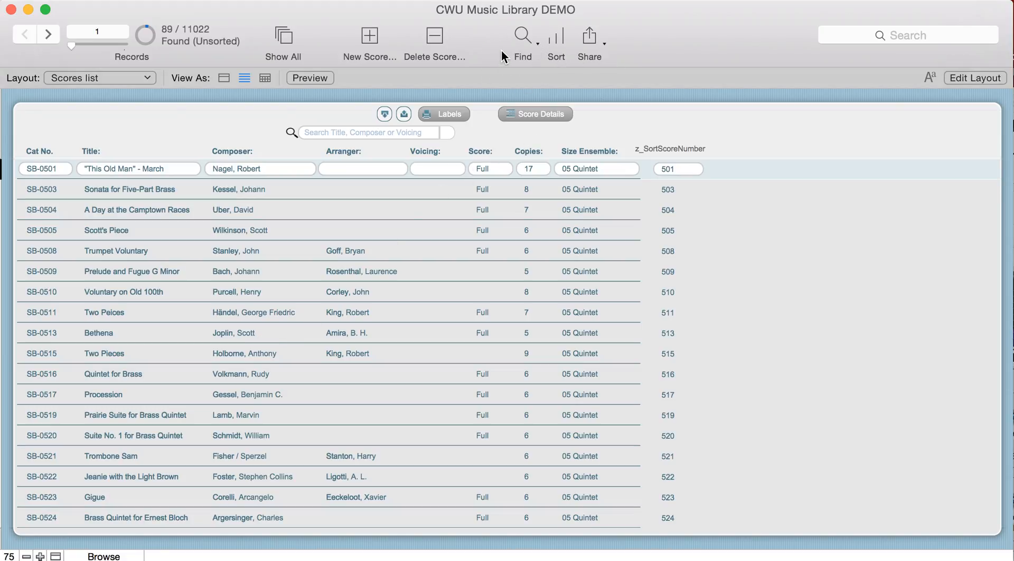
click(533, 115)
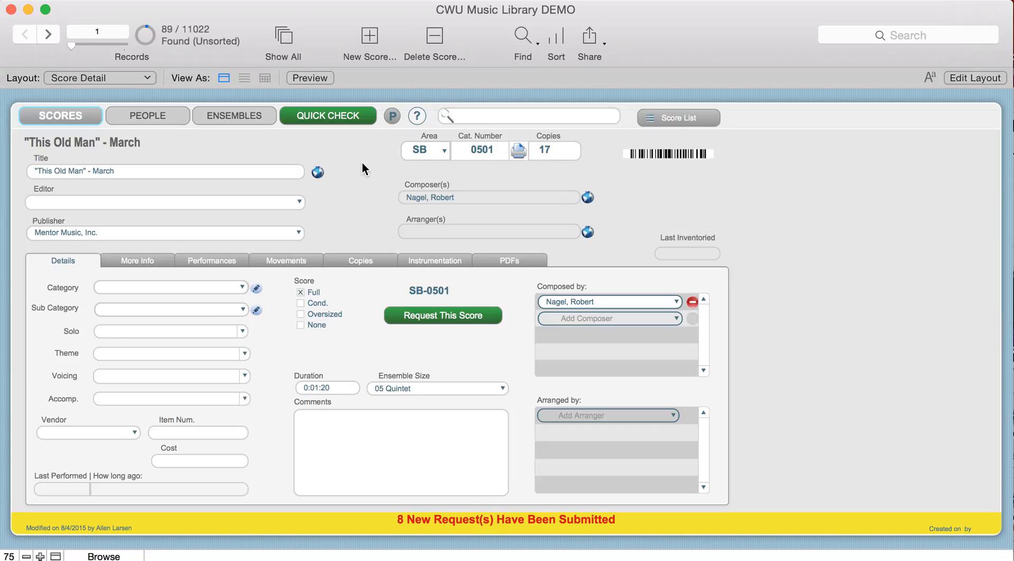